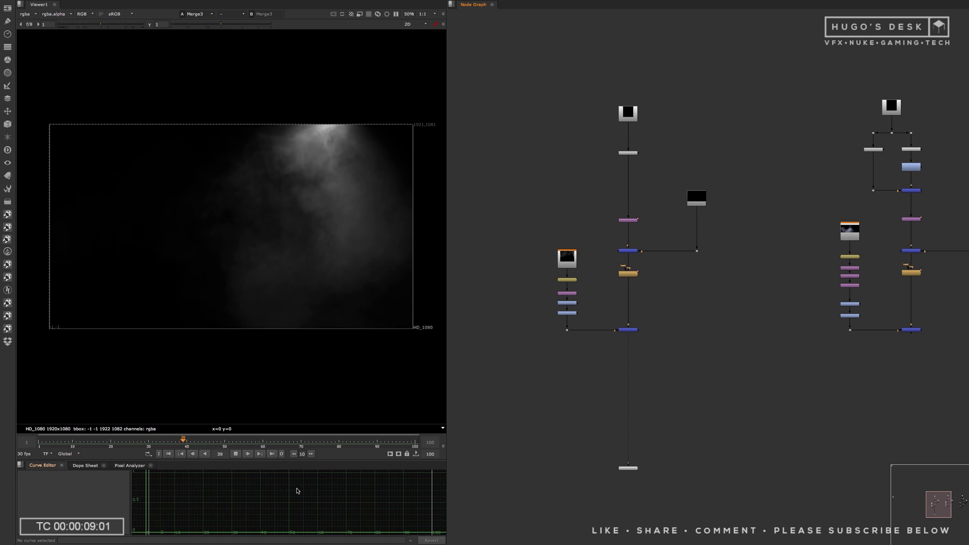
Show the output of the second light setup's final merge in the viewer
middle_click_drag(783, 335, 486, 329)
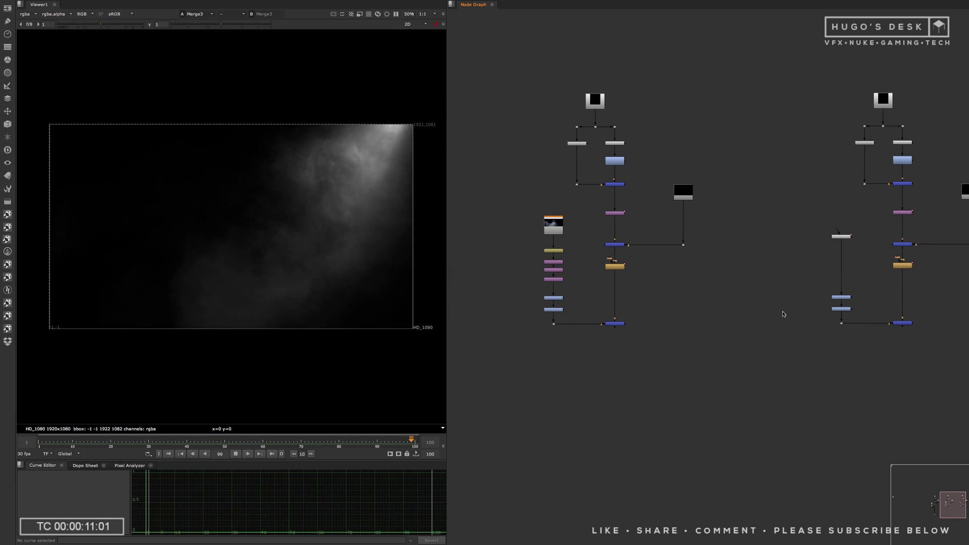
left_click(615, 324)
key("1")
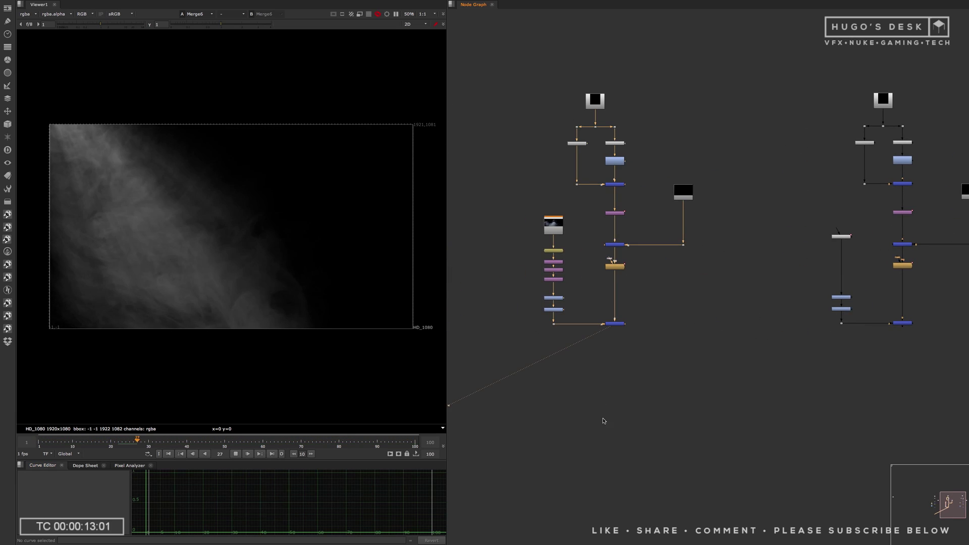
Add a VolumeRays node in an empty area of the node graph
left_click(665, 275)
middle_click_drag(665, 275, 898, 283)
middle_click_drag(538, 317, 715, 332)
middle_click_drag(570, 242, 828, 238)
middle_click_drag(621, 244, 782, 245)
key("Tab")
type("volume")
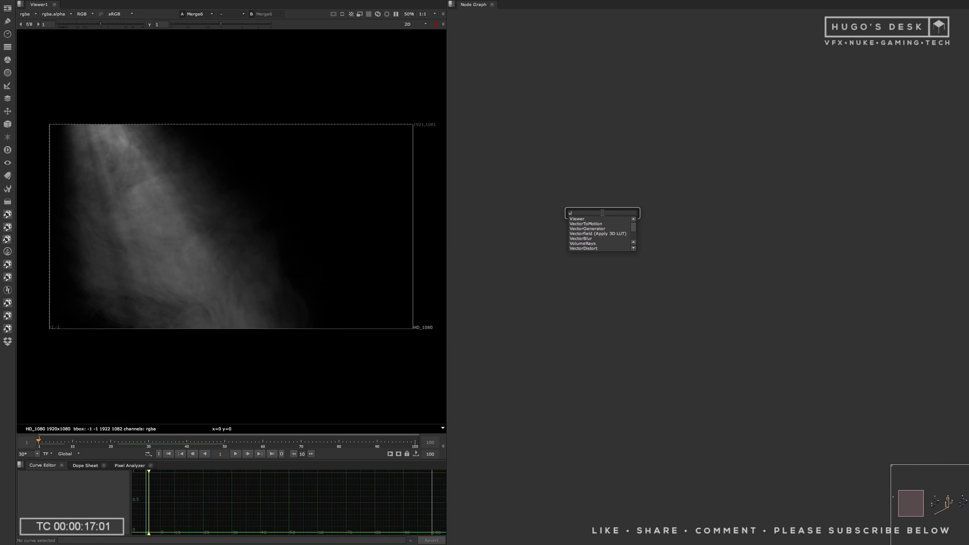
key("Return")
scroll(629, 184, "up", 6)
middle_click_drag(633, 356, 714, 202)
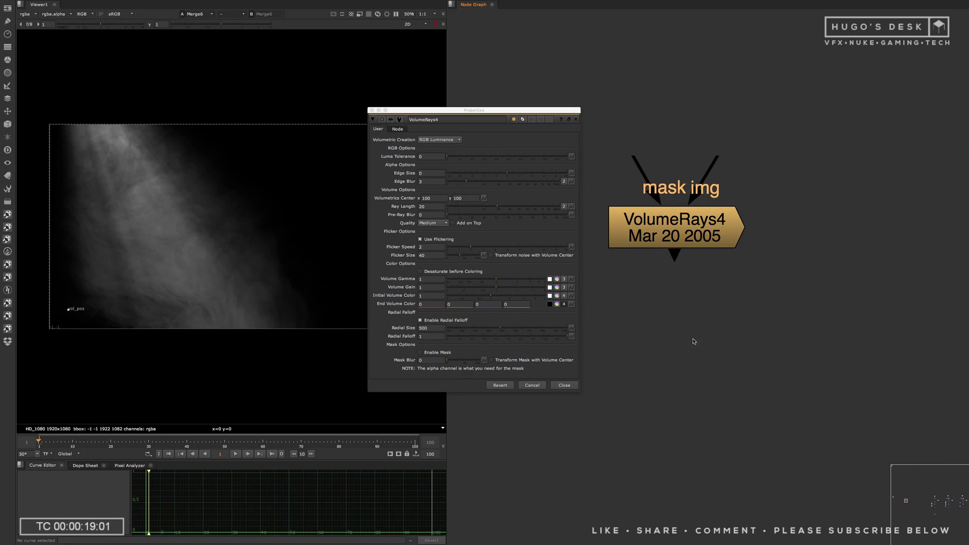
Add a Radial node below the VolumeRays node, view its output and open its properties
key("Tab")
type("ra")
key("Up")
key("Return")
left_click(601, 362)
left_click(564, 385)
left_click_drag(692, 315, 631, 354)
key("1")
double_click(648, 350)
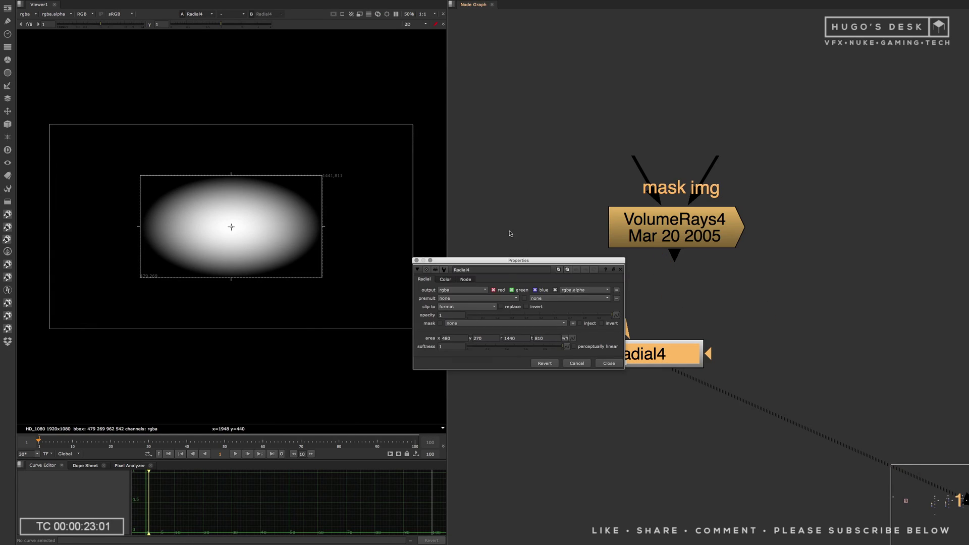
Set the Radial's softness to 0 and arrange the node and its properties clear of each other
left_click_drag(509, 347, 437, 375)
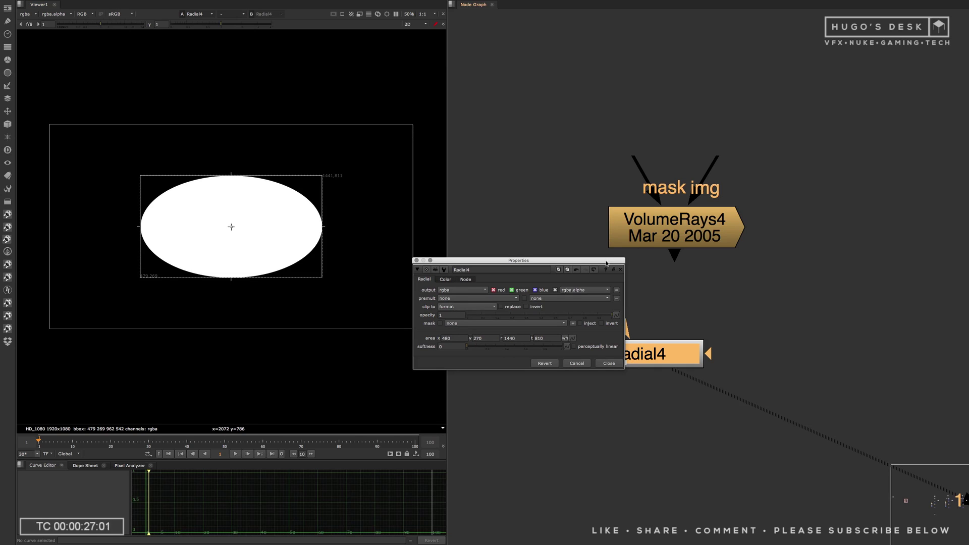
left_click_drag(607, 262, 594, 73)
left_click(647, 302)
left_click_drag(641, 366, 620, 368)
left_click(654, 292)
middle_click_drag(663, 236, 673, 304)
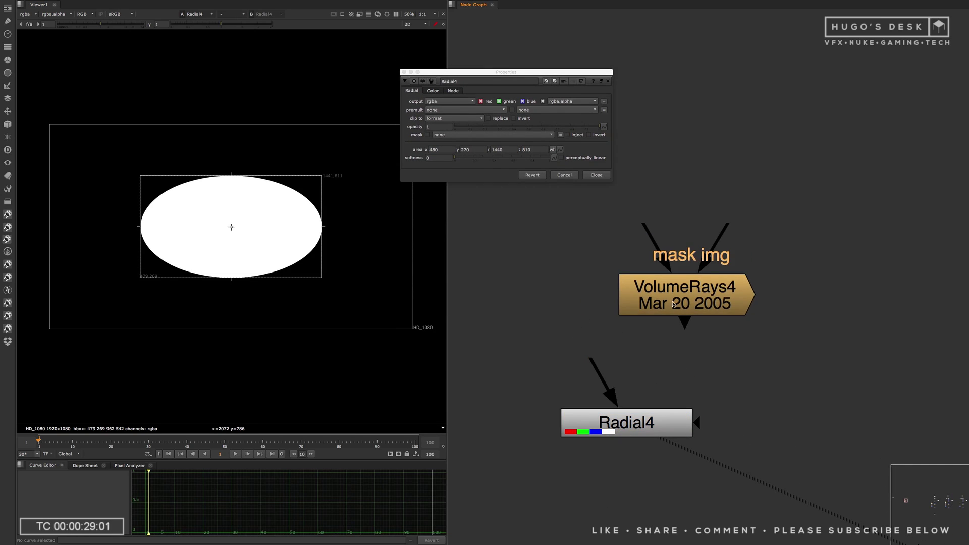
Add a Reformat node above the Radial and set its output format to square_512
left_click_drag(674, 304, 791, 253)
key("Tab")
type("re")
left_click(586, 305)
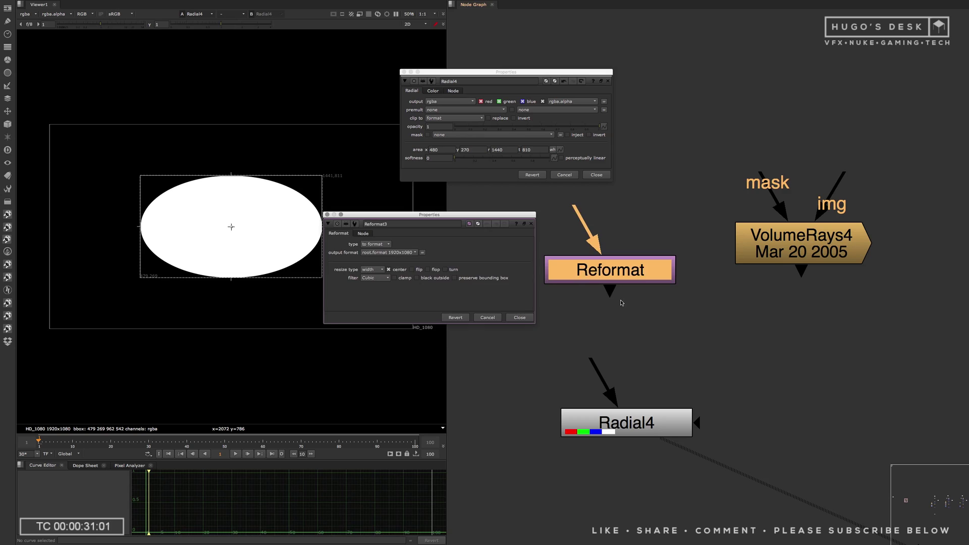
left_click(389, 253)
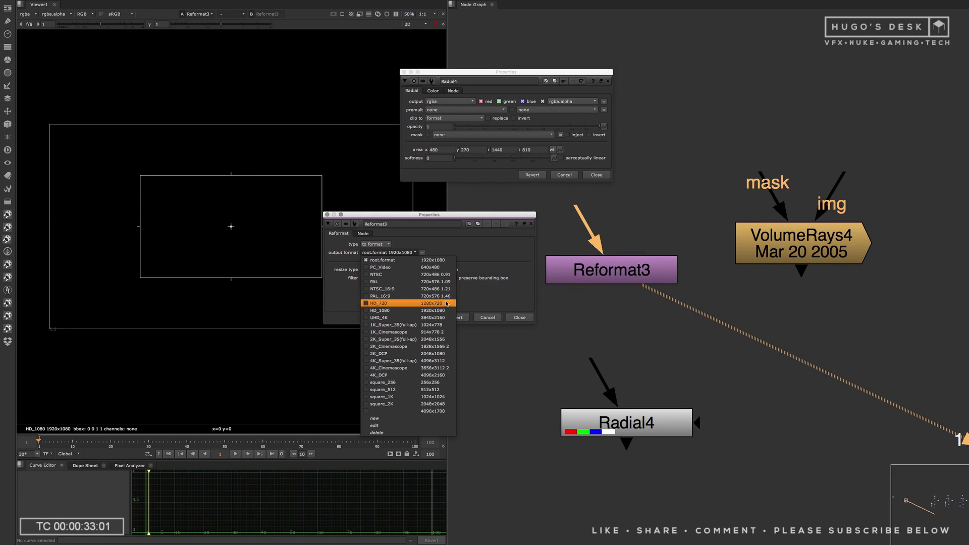
left_click(444, 390)
left_click(520, 317)
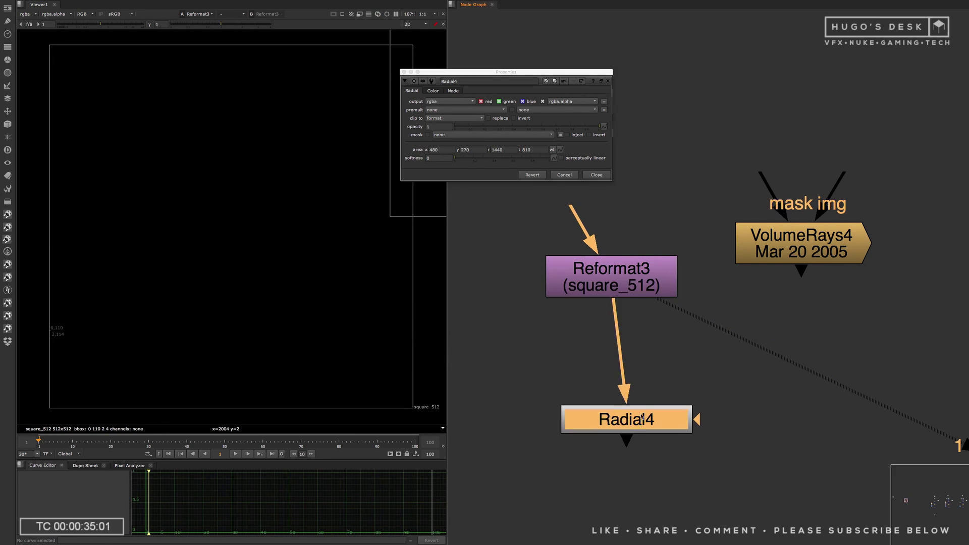
Replace the Radial with a new Radial node created directly from the Reformat node
key("Delete")
left_click(608, 293)
key("Tab")
type("re")
key("BackSpace")
type("a")
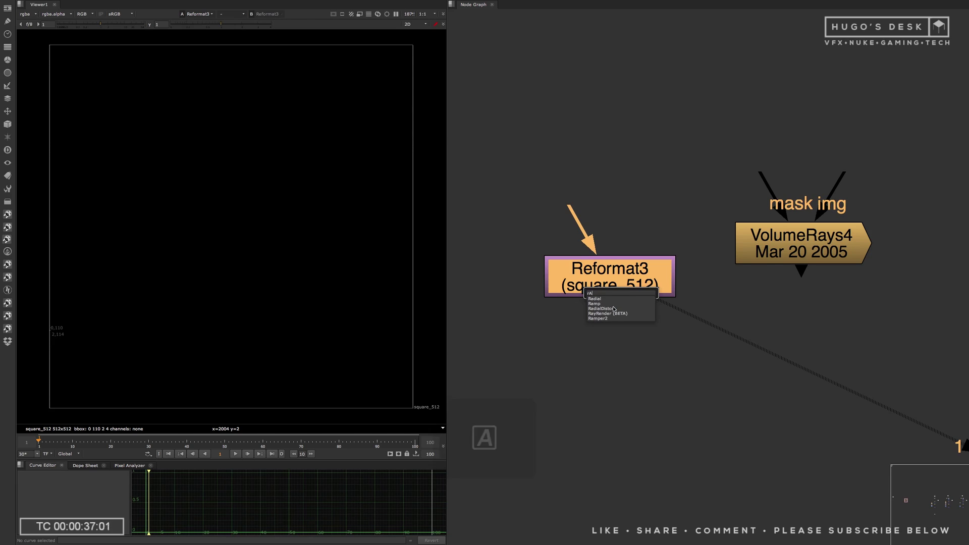
key("Return")
Set the new Radial's softness to 0
double_click(430, 159)
type("0")
key("Return")
scroll(314, 153, "down", 3)
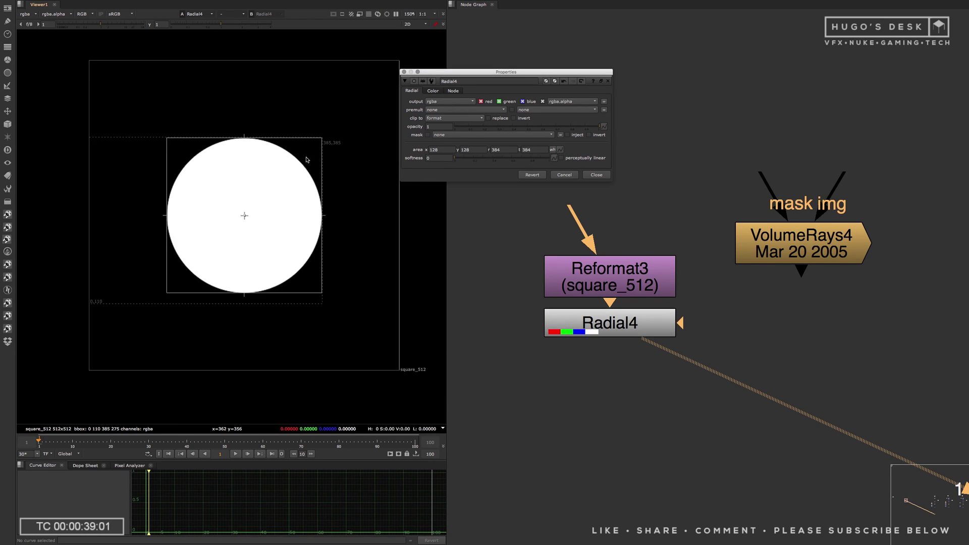
Make the Radial fill the square format by setting its area to x 0, y 0, r 512, t 512
left_click(613, 324)
left_click_drag(178, 284, 105, 355)
left_click_drag(321, 139, 392, 69)
double_click(437, 150)
type("0")
key("Tab")
type("0")
key("Tab")
type("512")
key("Tab")
type("512")
key("Return")
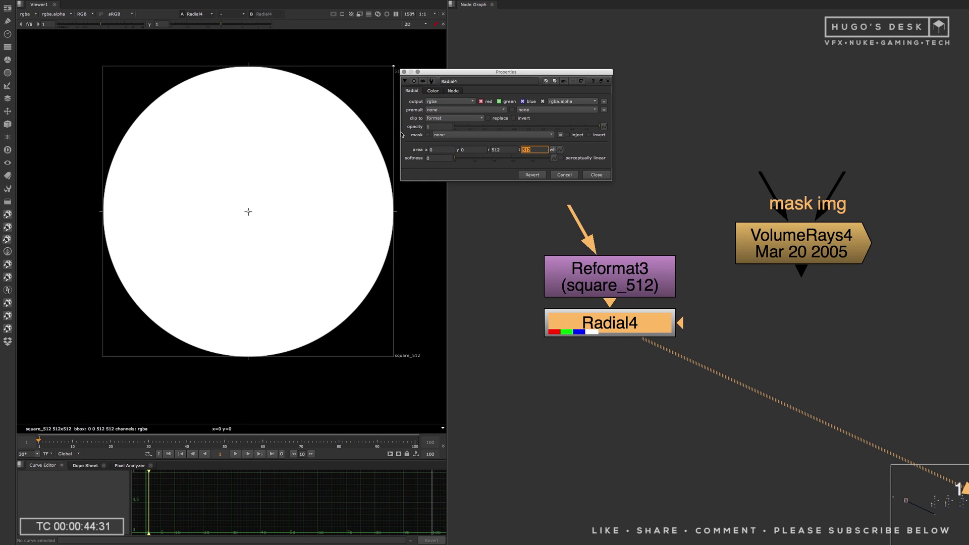
left_click(600, 175)
scroll(381, 211, "down", 3)
Add a Transform node directly below the Radial
left_click_drag(801, 245, 889, 236)
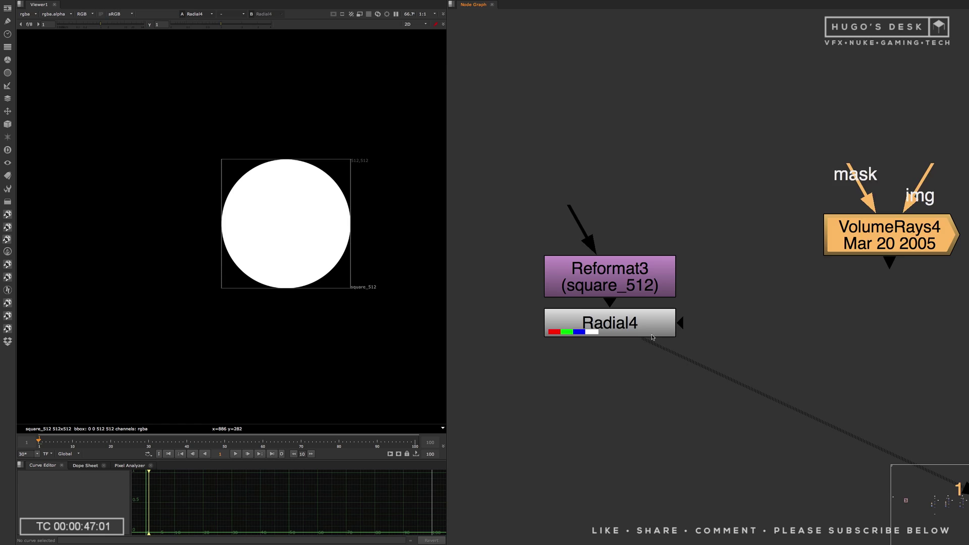
left_click_drag(624, 323, 625, 341)
middle_click_drag(667, 378, 628, 296)
left_click_drag(595, 261, 591, 280)
key("t")
left_click(479, 389)
left_click_drag(575, 320, 575, 332)
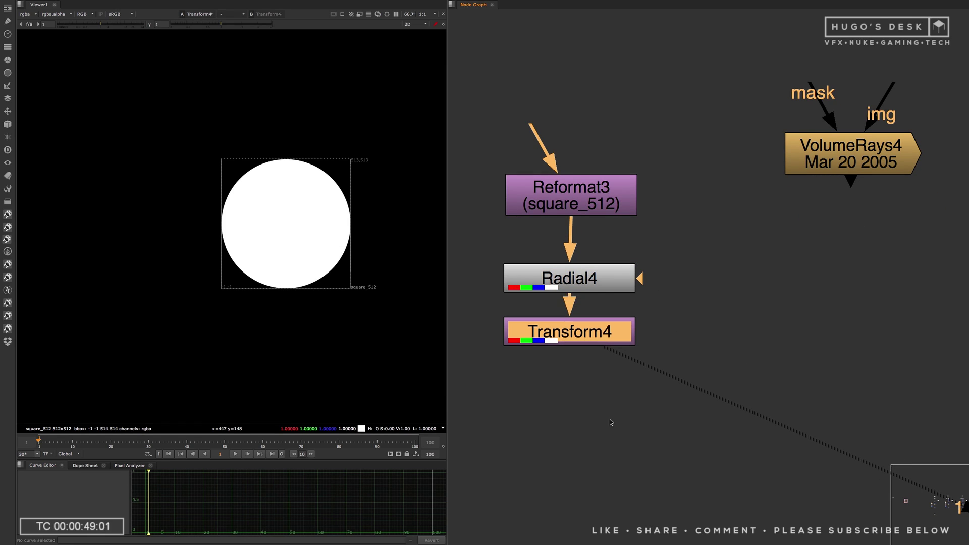
Add a Constant node beside the Radial chain and check the project settings
scroll(759, 302, "down", 3)
middle_click_drag(760, 301, 695, 280)
left_click_drag(747, 199, 880, 258)
left_click(743, 177)
key("Tab")
type("CO")
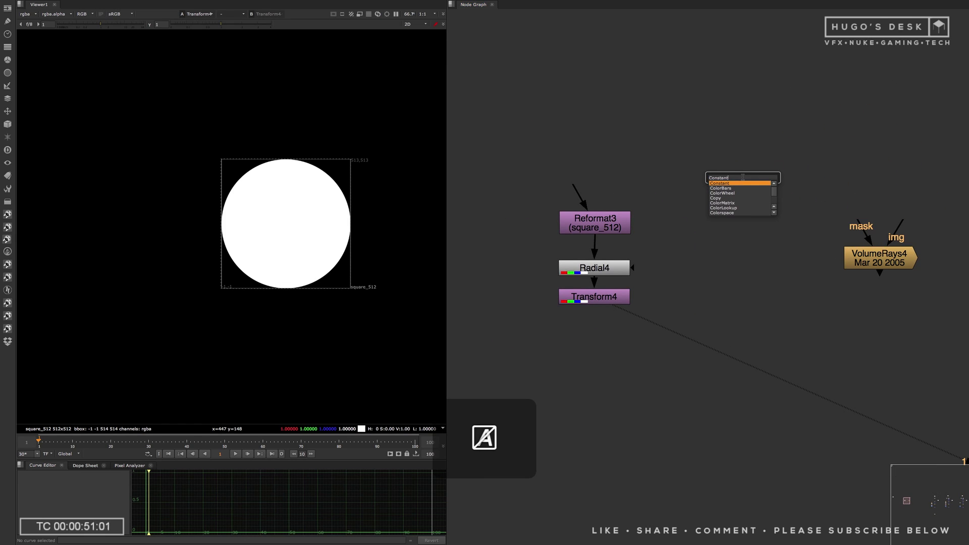
key("Return")
key("s")
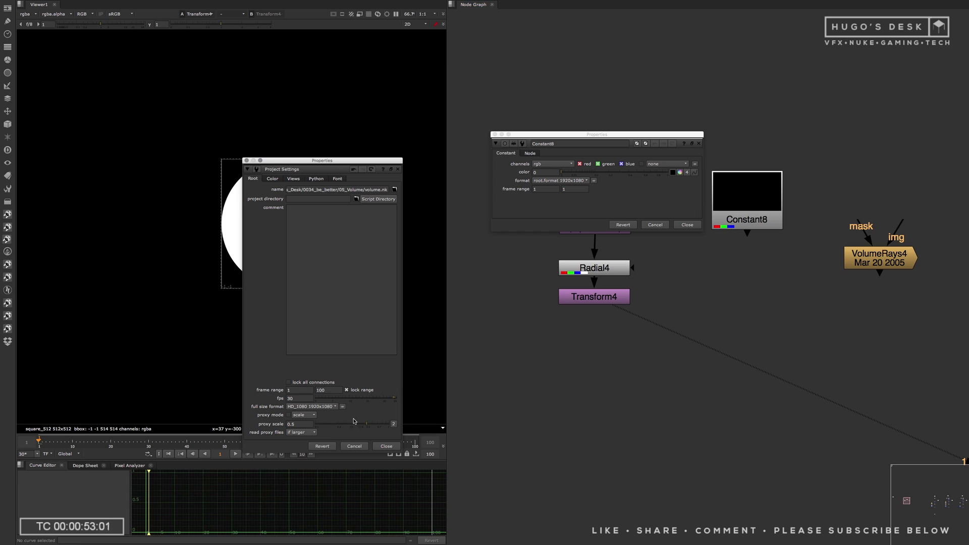
left_click(387, 446)
left_click(687, 225)
Merge the transformed circle over the Constant and route the merge's A input through a dot at a right angle
key("1")
key("1")
scroll(317, 229, "up", 3)
scroll(689, 82, "down", 3)
key("m")
left_click_drag(650, 298, 630, 229)
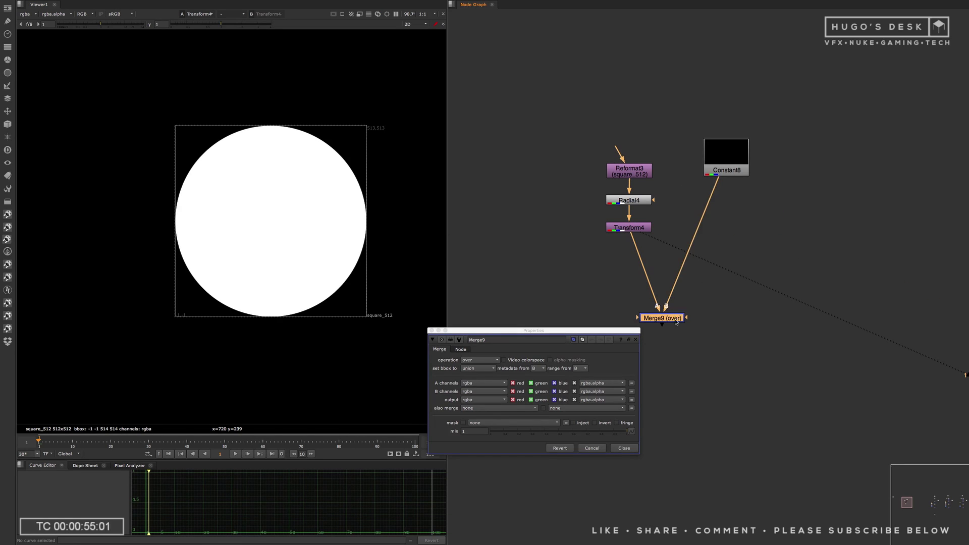
left_click_drag(676, 321, 740, 353)
left_click_drag(665, 291, 636, 347, "ctrl")
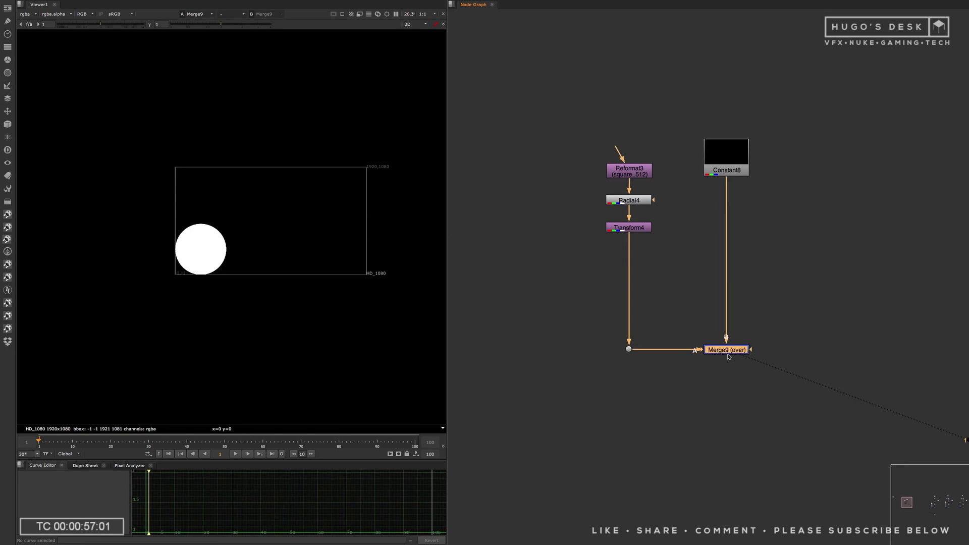
Move the circle to about x 664, y 404 with the Transform and scale it to 0.44
double_click(628, 227)
left_click_drag(222, 246, 287, 206)
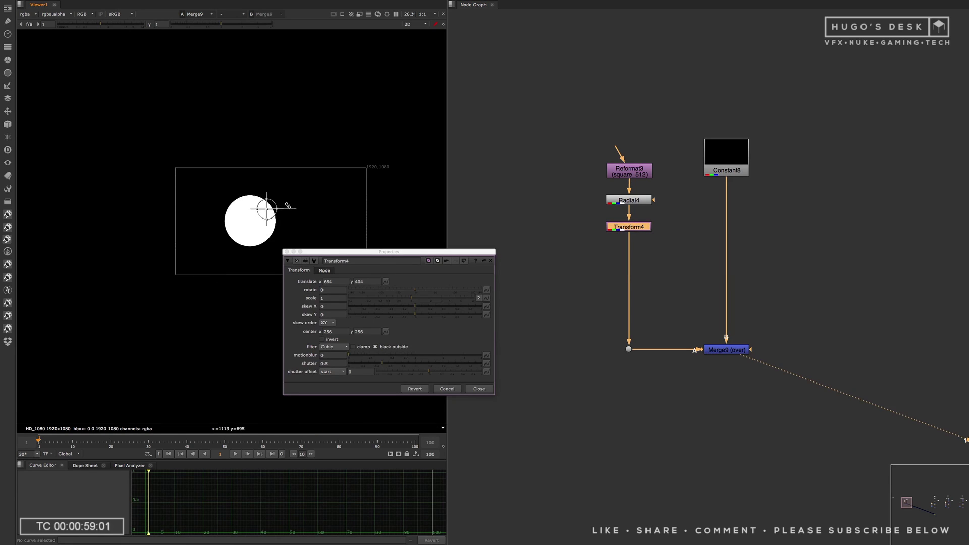
left_click_drag(410, 298, 403, 302)
Add a VolumeRays node after the merge and space it out below
left_click(726, 350)
key("Tab")
type("vo")
key("Return")
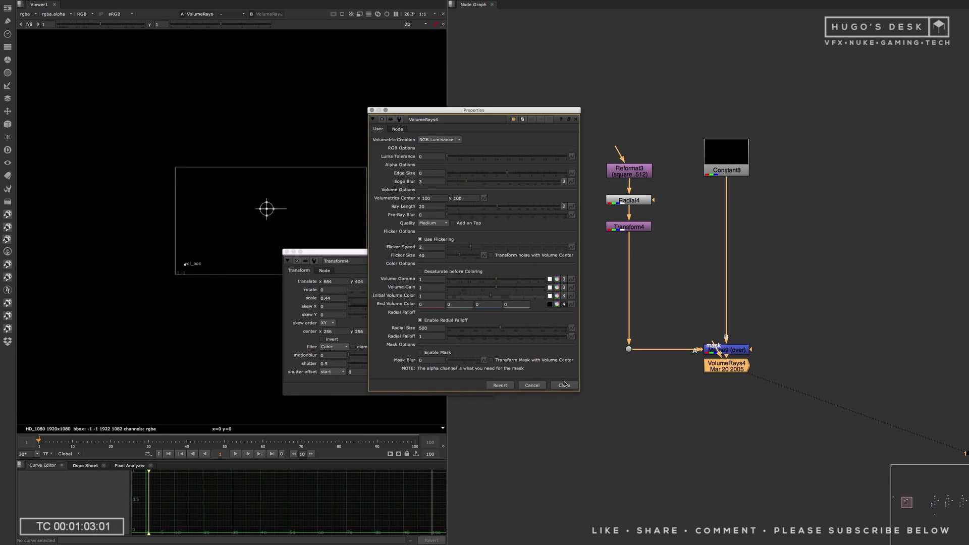
key("Escape")
key("Escape")
left_click_drag(735, 367, 735, 415)
Open the VolumeRays and Transform properties and arrange them clear of the viewer image
double_click(734, 415)
left_click_drag(468, 109, 812, 68)
middle_click_drag(668, 205, 609, 189)
double_click(575, 211)
scroll(202, 250, "up", 5)
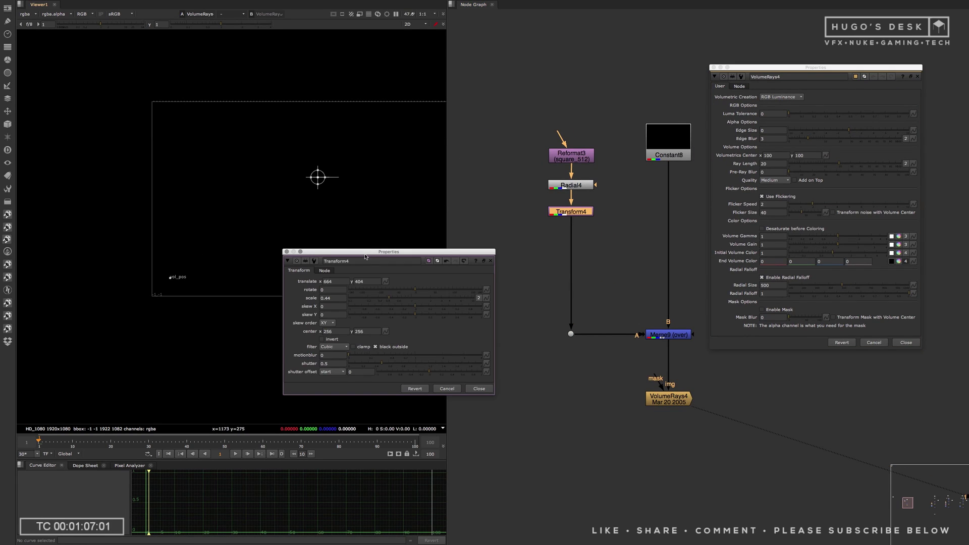
left_click_drag(333, 252, 458, 277)
middle_click_drag(303, 183, 237, 183)
Move the circle to about x 836, y 432 and the Volumetrics Center above it to about x 914, y 930
left_click_drag(253, 174, 260, 169)
left_click_drag(107, 274, 327, 119)
mouse_move(261, 169)
left_mouse_down()
mouse_move(249, 179)
mouse_move(273, 160)
left_mouse_up()
left_click_drag(305, 119, 252, 125)
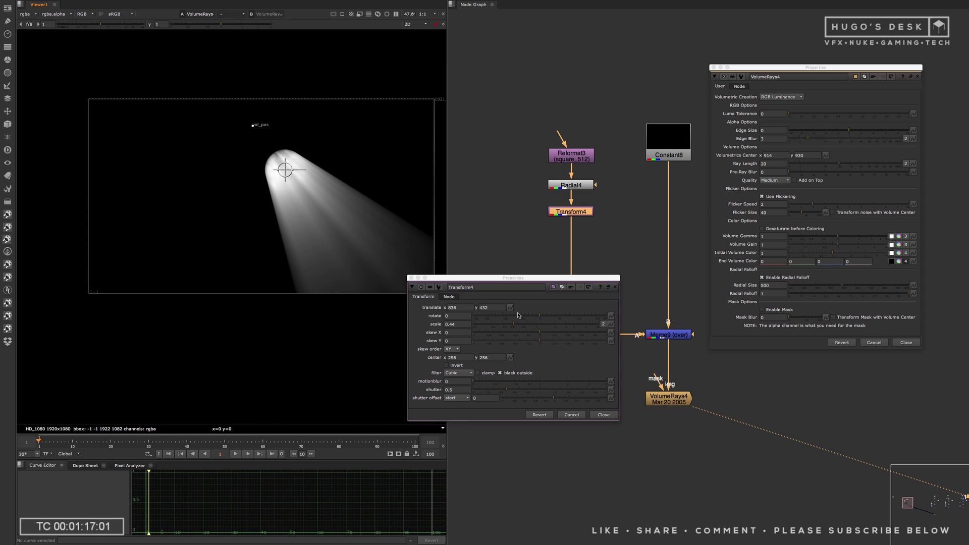
Keyframe the Volumetrics Center at frame 1, move it to about x 1336, y 944 at frame 100, and play the animation
left_click(826, 155)
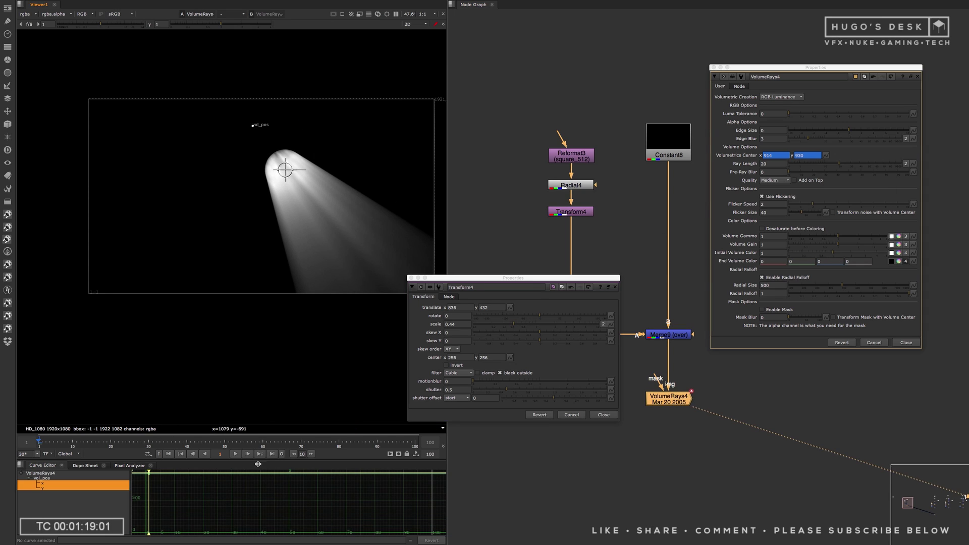
left_click(272, 453)
left_click_drag(256, 125, 331, 125)
key("l")
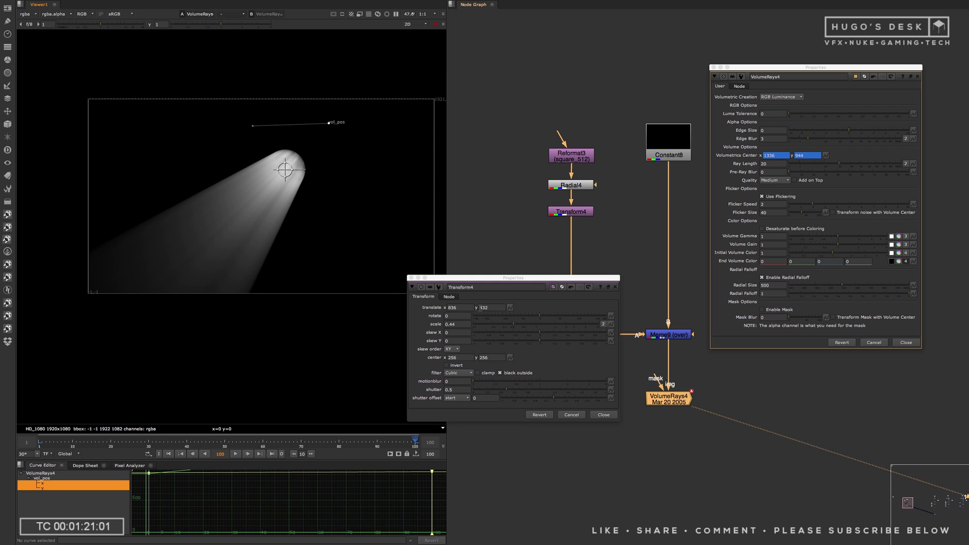
key("space")
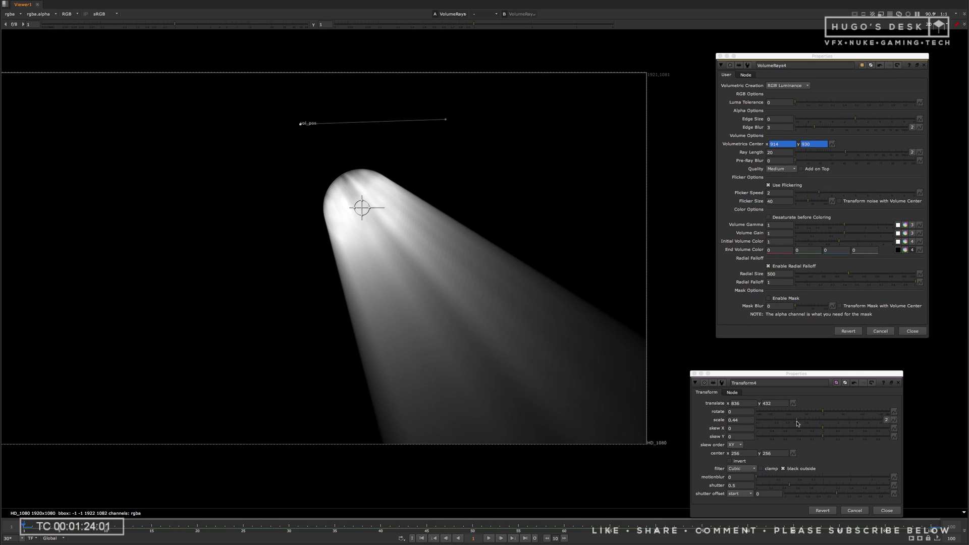
Scale the circle to 0.27 and move it to about x 798, y 491
left_click_drag(797, 422, 783, 423)
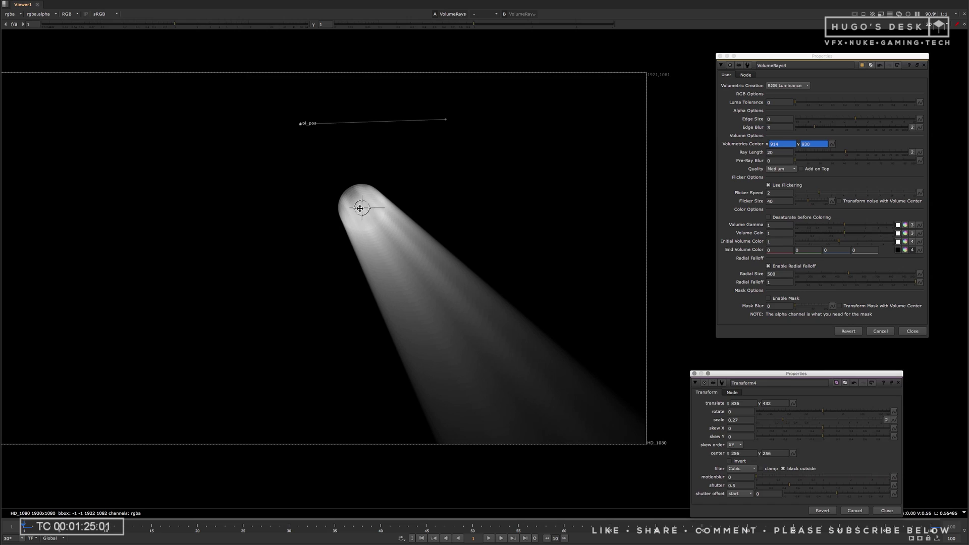
left_click_drag(361, 207, 349, 187)
Remove the animation from the Volumetrics Center and place it at about x 1095, y 884
left_click(832, 144)
left_click(858, 160)
left_click(502, 273)
left_click_drag(299, 118, 312, 124)
left_click_drag(398, 221, 374, 129)
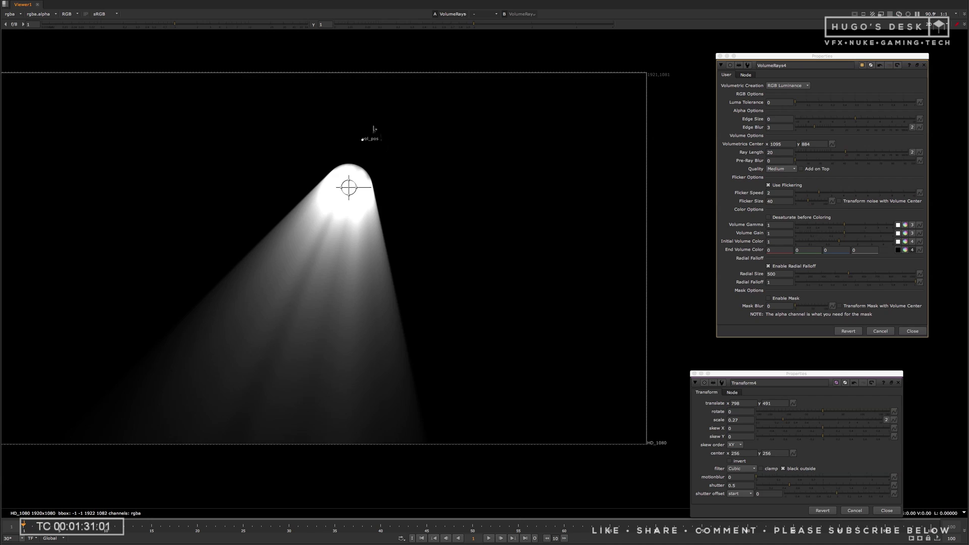
Turn off flickering and set the rays to High quality, Volume Gamma 0.9 and Volume Gain 0.18
left_click(791, 186)
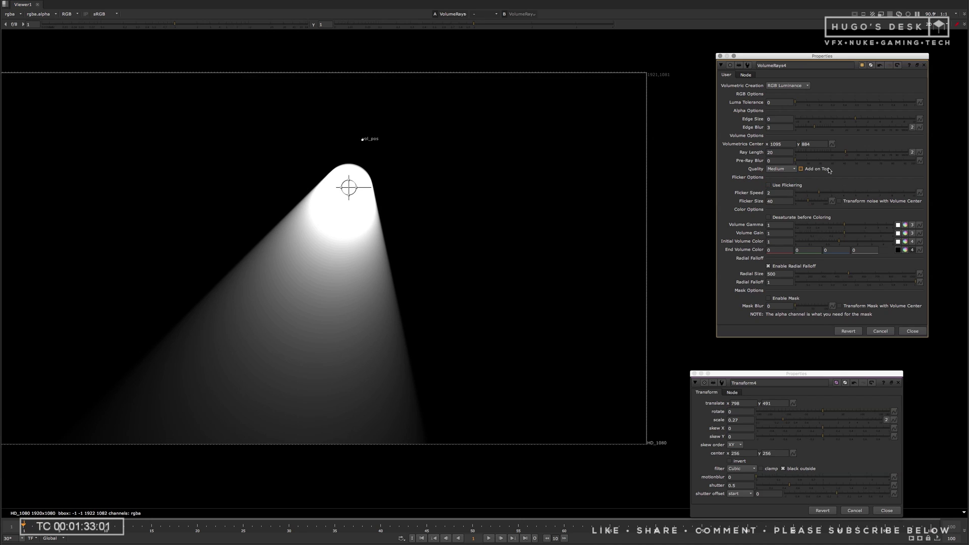
left_click_drag(844, 224, 816, 233)
Move the light above the frame, with the circle at about x 1350, y 898 and the Volumetrics Center at about x 1722, y 1377
left_click_drag(363, 138, 367, 127)
scroll(406, 194, "down", 2)
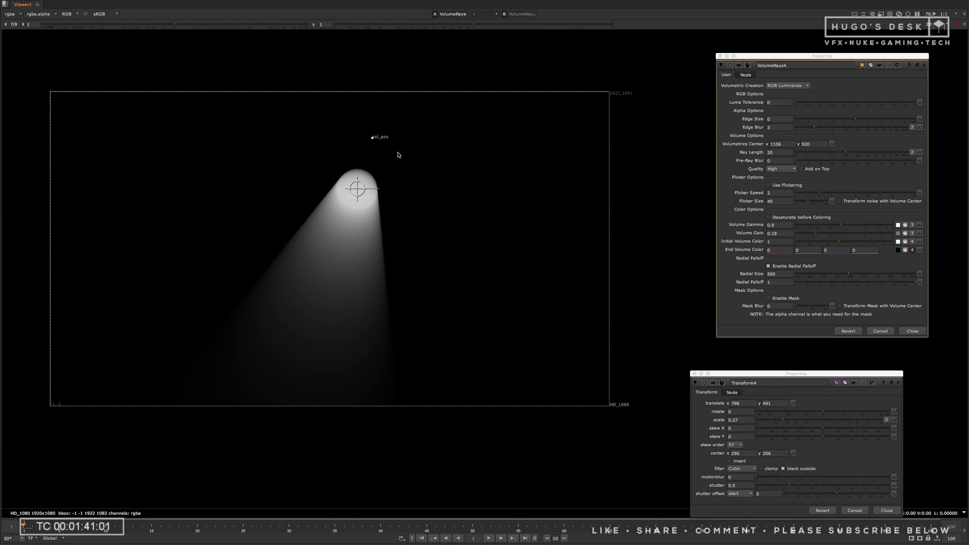
scroll(398, 155, "down", 2)
left_click_drag(523, 98, 529, 94)
left_click_drag(357, 225, 488, 128)
left_click_drag(537, 93, 518, 79)
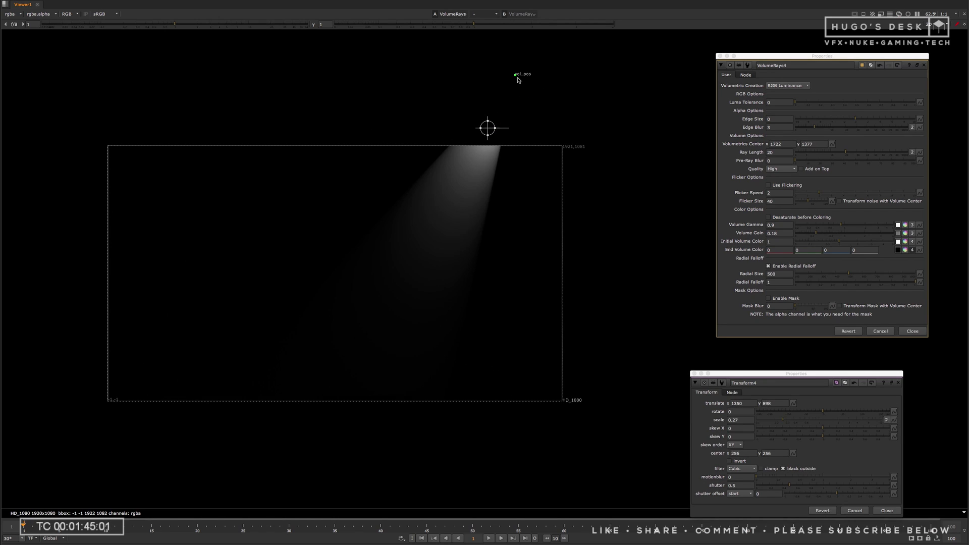
Set the Radial Size to 800, shift the Volumetrics Center slightly up, and raise the Volume Gamma
left_click_drag(851, 273, 888, 277)
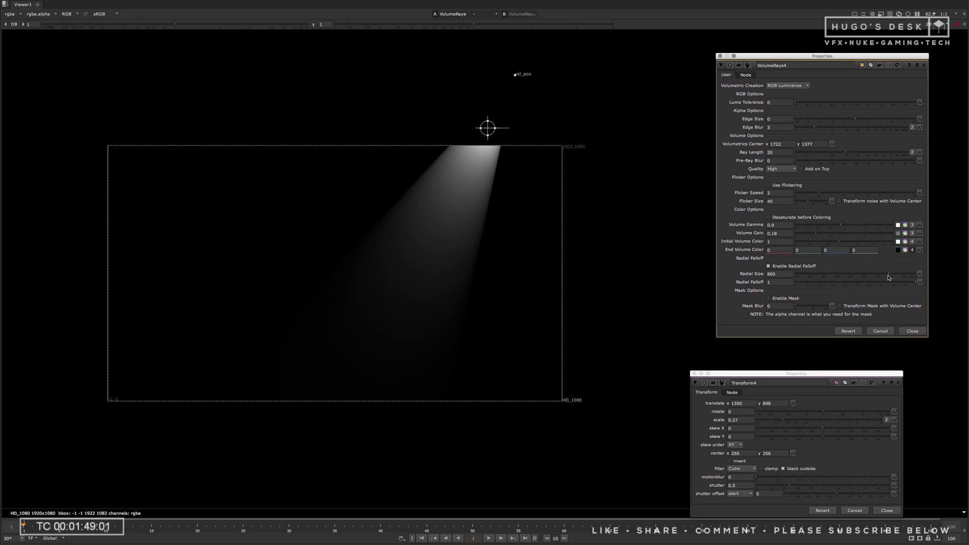
mouse_move(515, 76)
left_mouse_down()
mouse_move(509, 98)
mouse_move(519, 66)
left_mouse_up()
left_click_drag(840, 224, 852, 227)
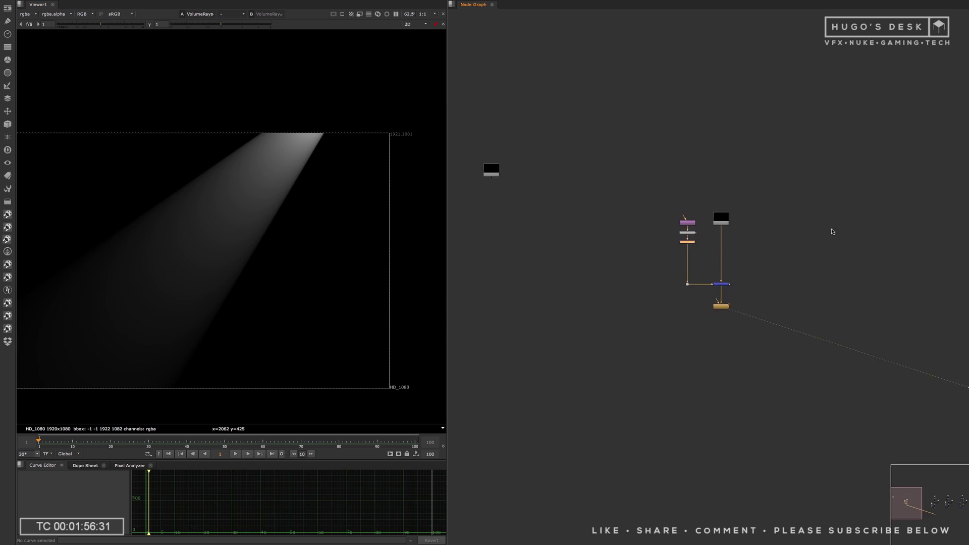
Paste a copy of the Atmosphere-020.mov Read node beside the new light setup
scroll(619, 260, "up", 5)
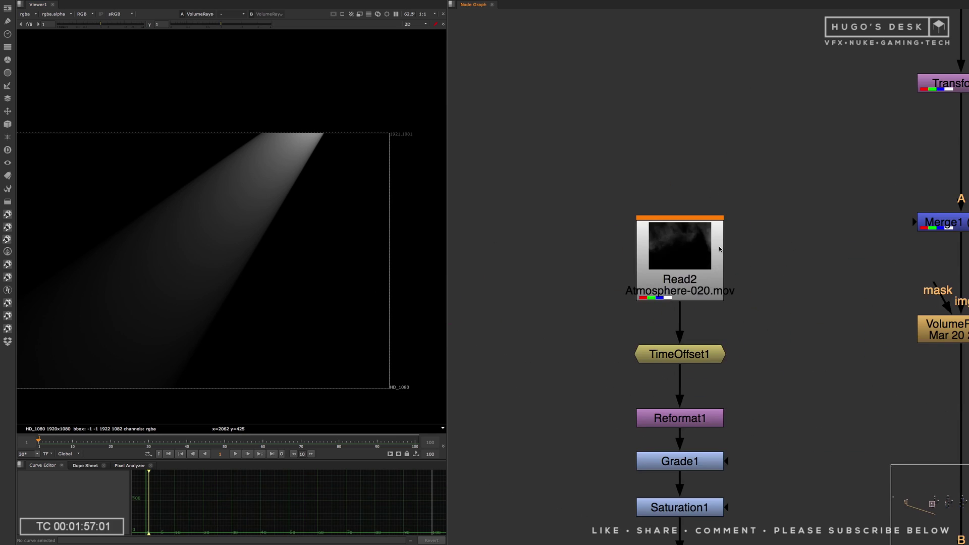
scroll(619, 261, "down", 8)
scroll(747, 260, "up", 5)
middle_click_drag(589, 285, 600, 253)
key("ctrl+v")
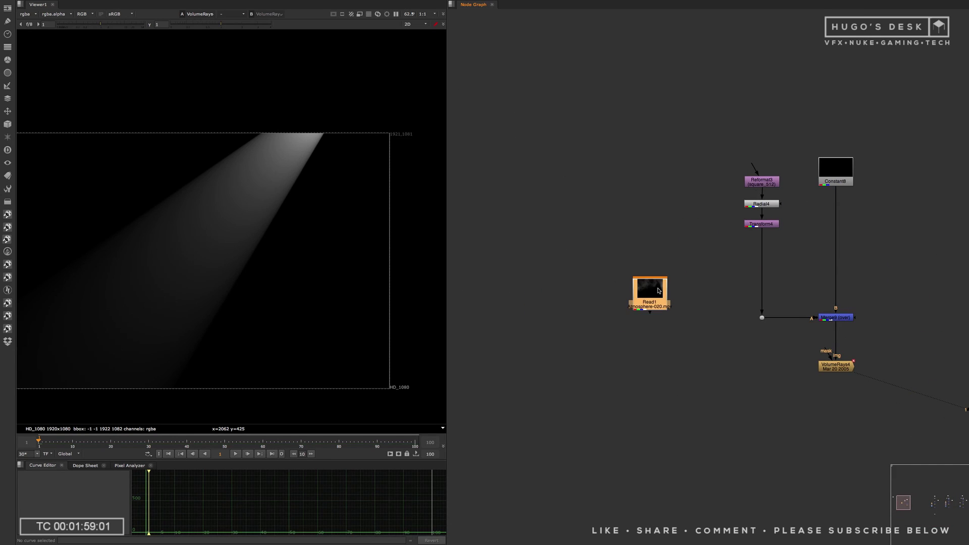
View the Atmosphere-020.mov footage and add a TimeOffset of -100 frames below its Read node
key("1")
left_click(613, 308)
scroll(332, 247, "down", 4)
middle_click_drag(331, 248, 381, 218)
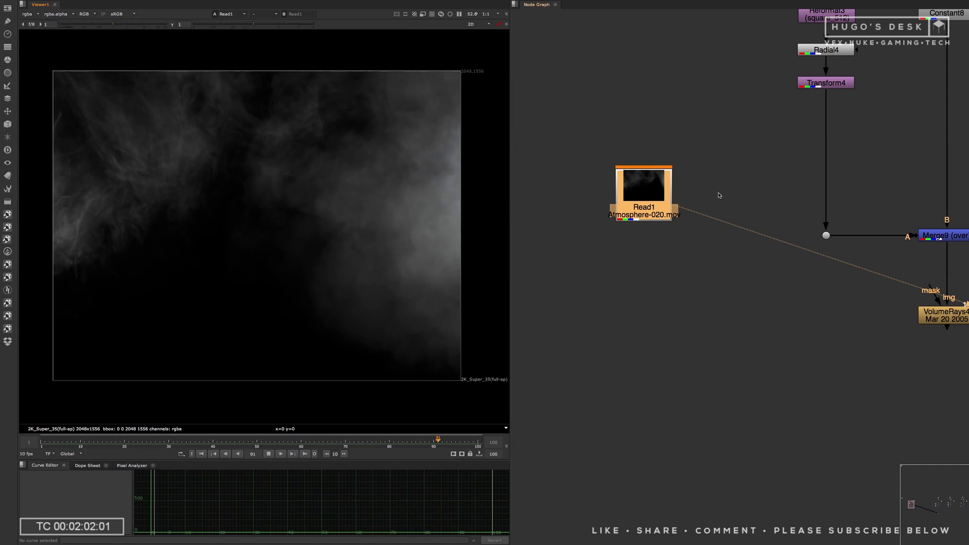
key("Tab")
type("TimeBlur")
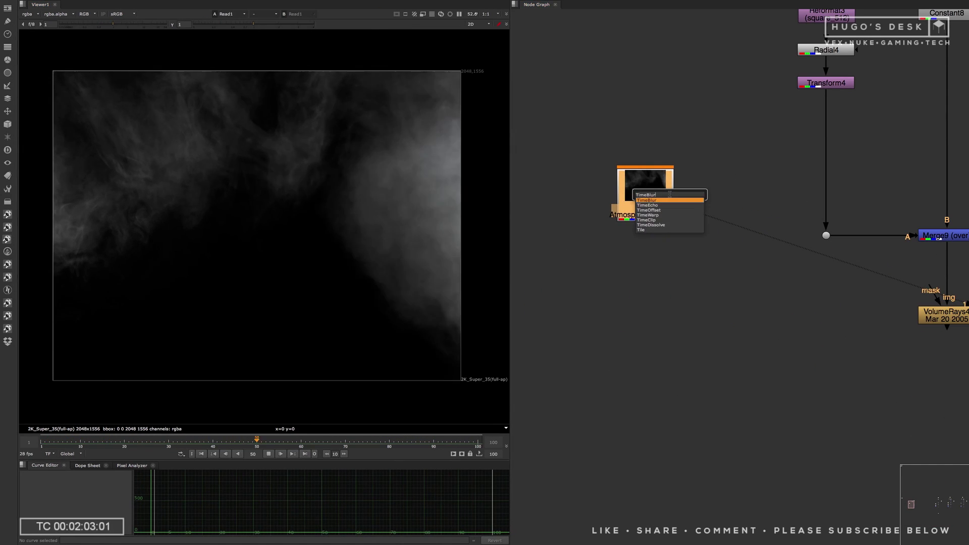
key("Down")
key("Down")
key("Return")
left_click_drag(456, 220, 424, 203)
type("-100")
key("Return")
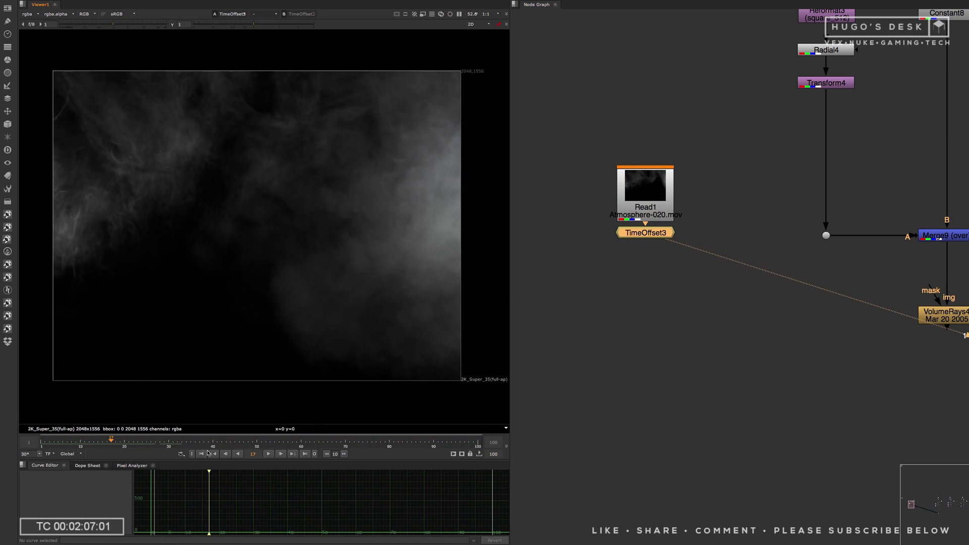
Add a Merge below VolumeRays4, with the time-offset atmosphere feeding input A through a dot and the rays feeding B
scroll(643, 199, "down", 4)
left_click(704, 314)
key("m")
left_click(674, 273)
left_click_drag(709, 313, 738, 315)
mouse_move(660, 268)
left_mouse_down()
mouse_move(598, 322)
mouse_move(663, 270)
left_mouse_up()
Insert a Reformat node after TimeOffset3 in the atmosphere branch
left_click(598, 218)
key("Tab")
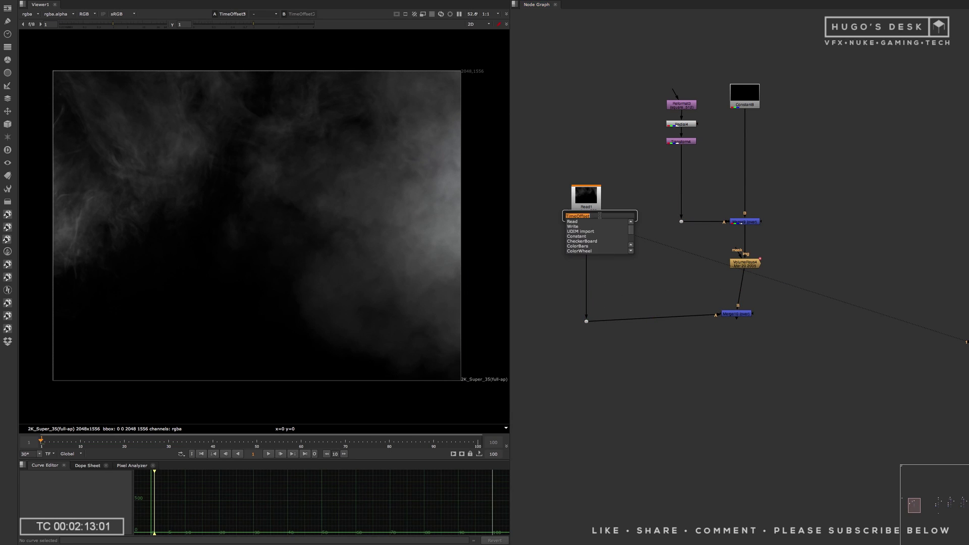
key("Down")
key("Down")
key("Down")
key("Return")
left_click_drag(598, 230, 597, 247)
left_click(547, 288)
View the new Merge combining rays and atmosphere, and set its operation to multiply
left_click_drag(744, 316, 752, 327)
key("1")
double_click(750, 322)
left_click(521, 293)
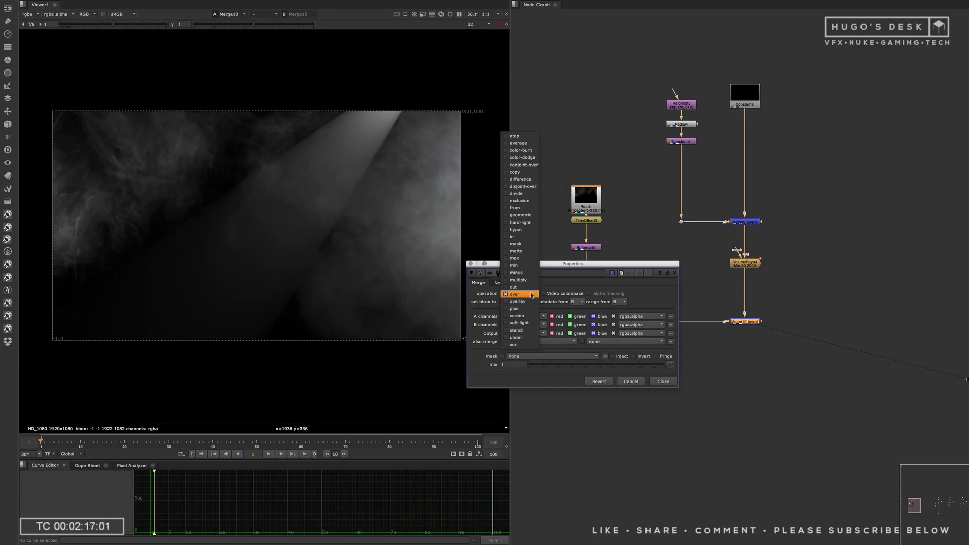
left_click(520, 280)
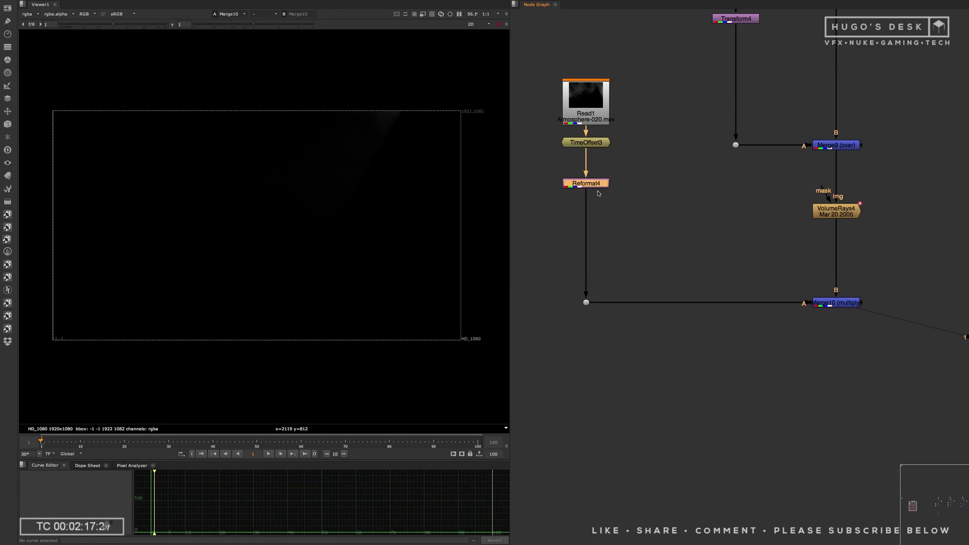
Add a Grade after the atmosphere's Reformat with gain 13 and gamma 1.46
key("g")
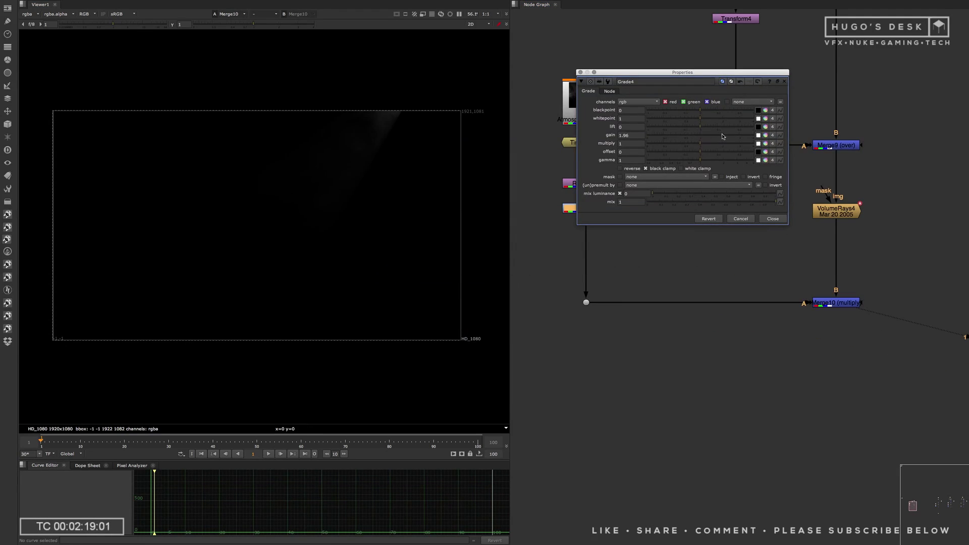
left_click_drag(701, 161, 718, 162)
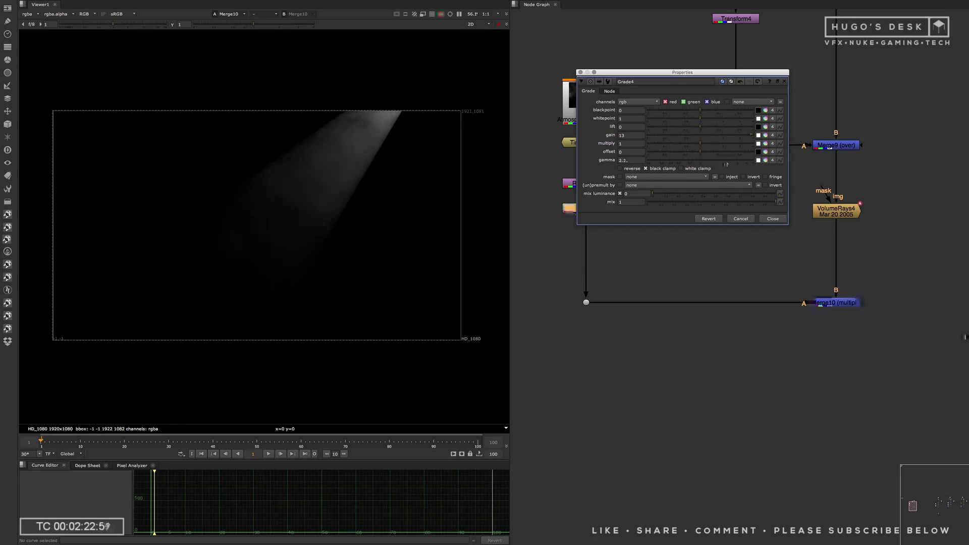
left_click_drag(726, 164, 701, 162)
left_click(773, 219)
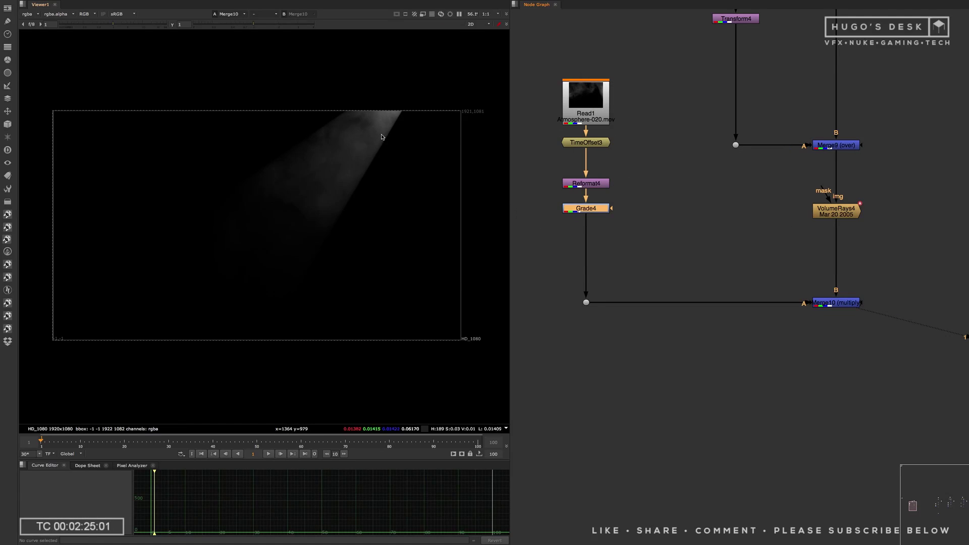
Add a Transform after the Grade, scaling the atmosphere to 0.48 and translating it to about x 290, y 298
key("t")
left_click_drag(447, 158, 684, 270)
left_click_drag(703, 321, 686, 317)
left_click_drag(254, 229, 315, 165)
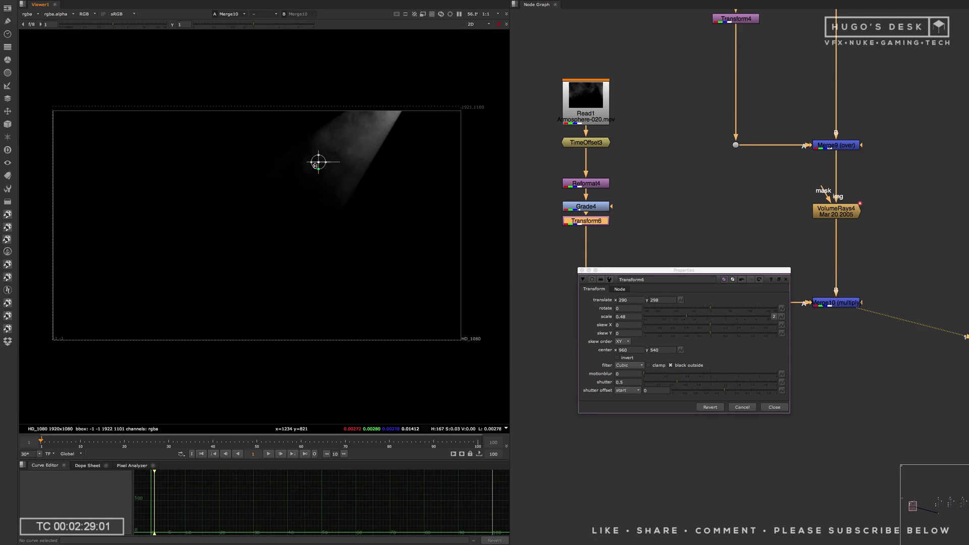
scroll(315, 165, "up", 2)
left_click(774, 407)
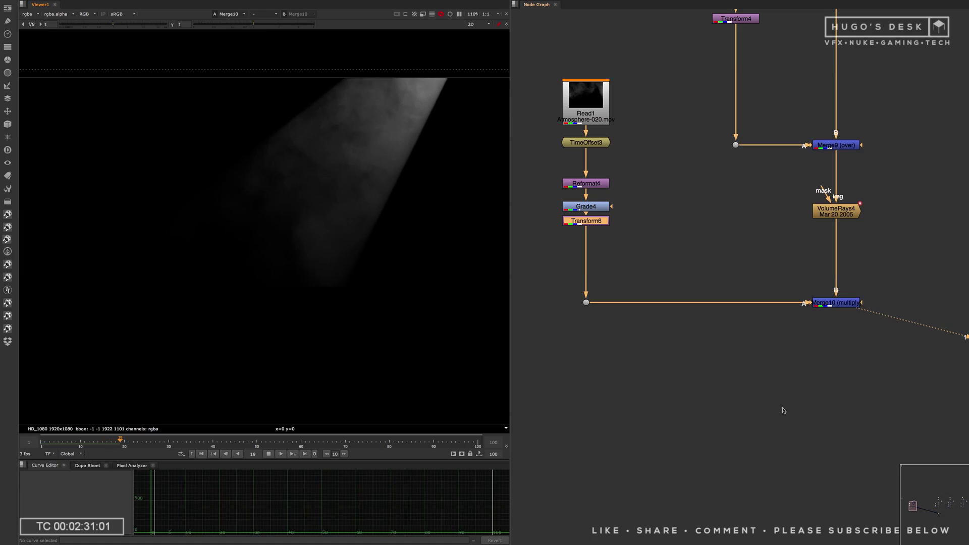
Insert a Crop node directly after TimeOffset3 and view its output
left_click(706, 348)
left_click(595, 221)
left_click(602, 143)
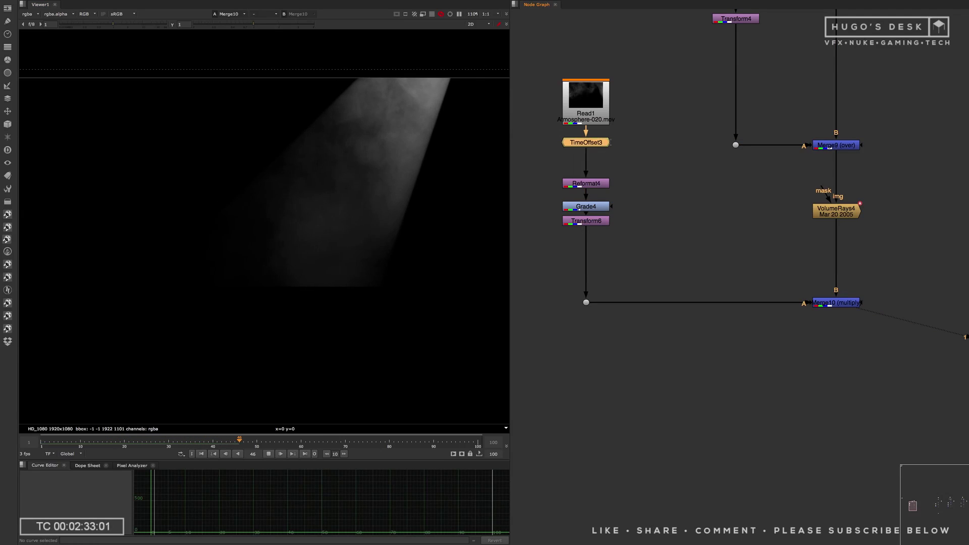
key("Tab")
type("crop")
key("Return")
left_click(538, 205)
key("1")
scroll(306, 215, "down", 4)
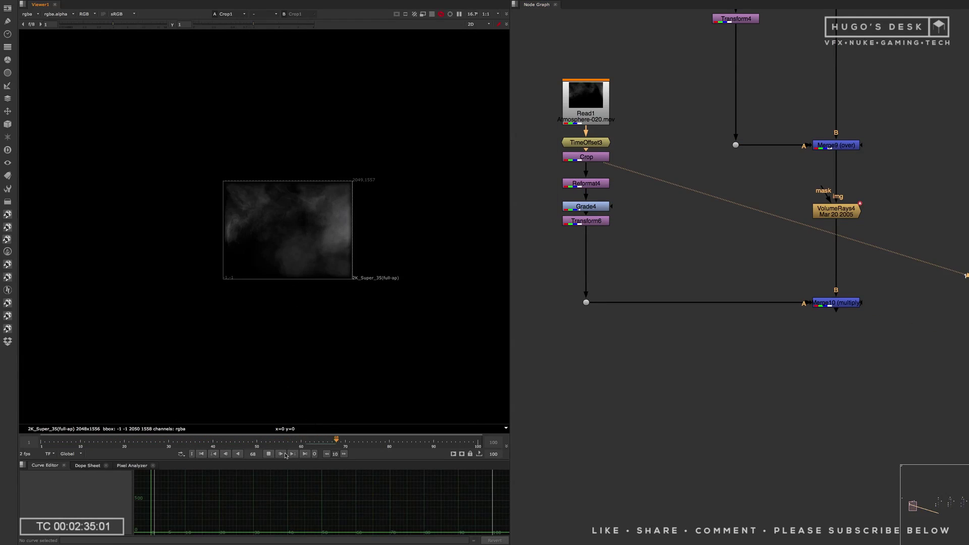
Set the Crop's softness to 300 to feather the edges of the atmosphere footage
double_click(597, 157)
type("3")
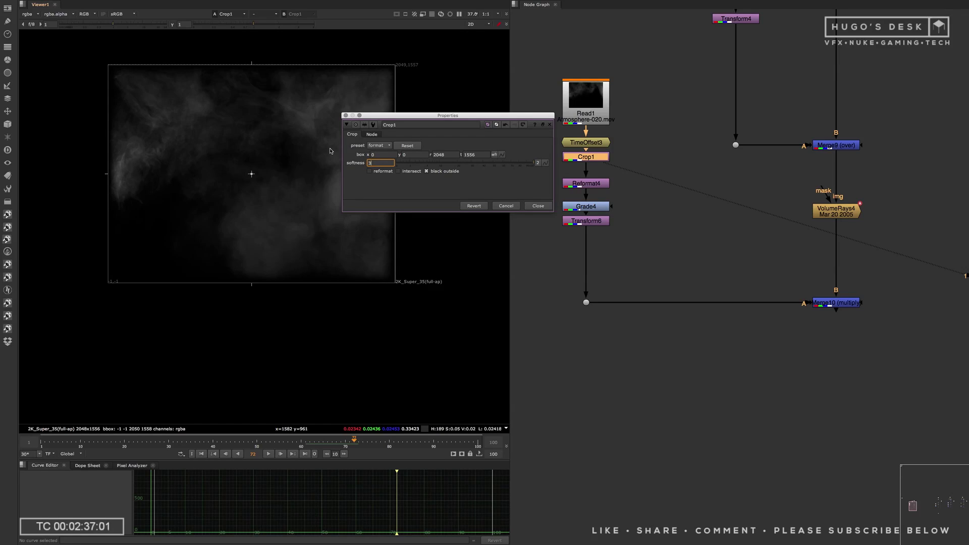
type("00")
key("Return")
left_click(538, 205)
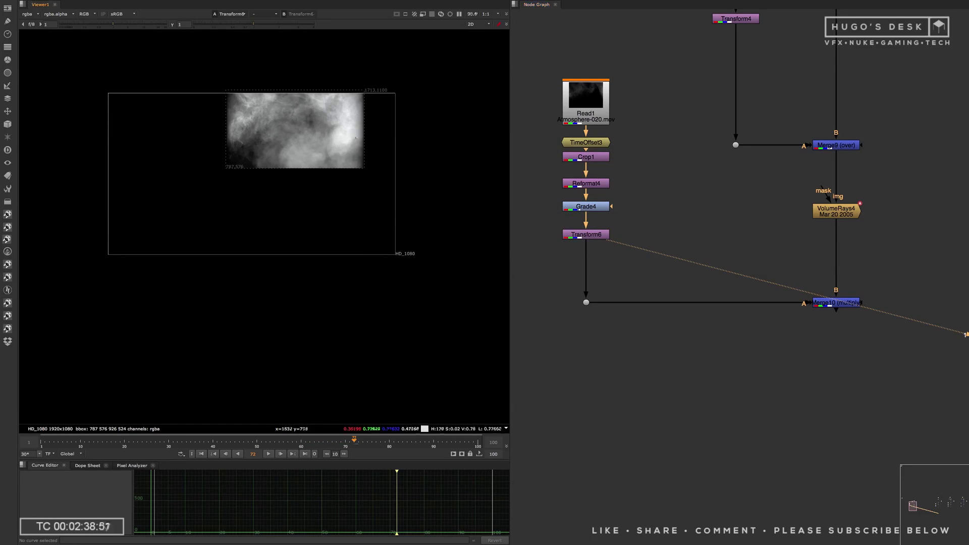
While viewing the multiply Merge, set Transform6 to scale 0.78 and translate about x 312, y 124
scroll(314, 101, "up", 3)
left_click(831, 306)
key("1")
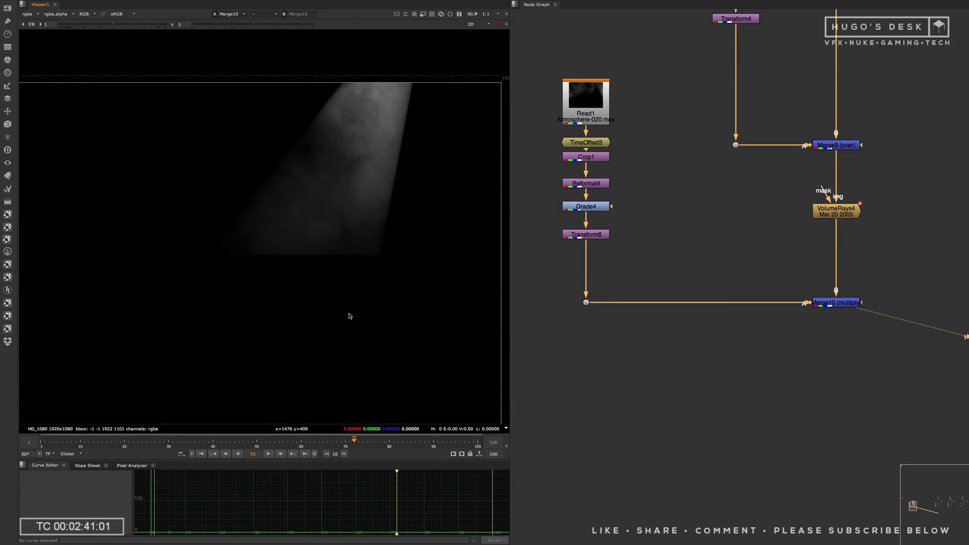
double_click(585, 235)
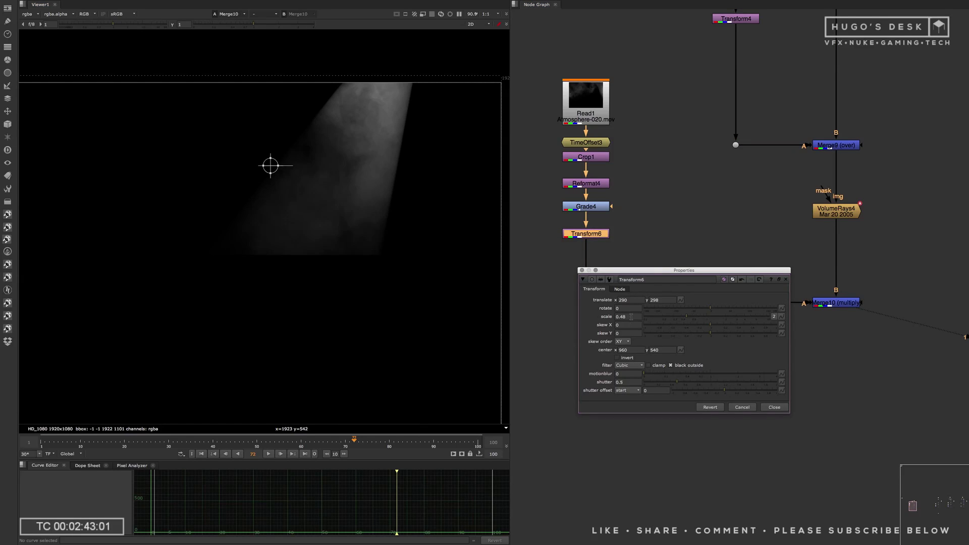
key("Up")
key("Up")
scroll(268, 182, "down", 4)
left_click_drag(269, 178, 244, 201)
scroll(293, 207, "up", 4)
scroll(285, 212, "down", 2)
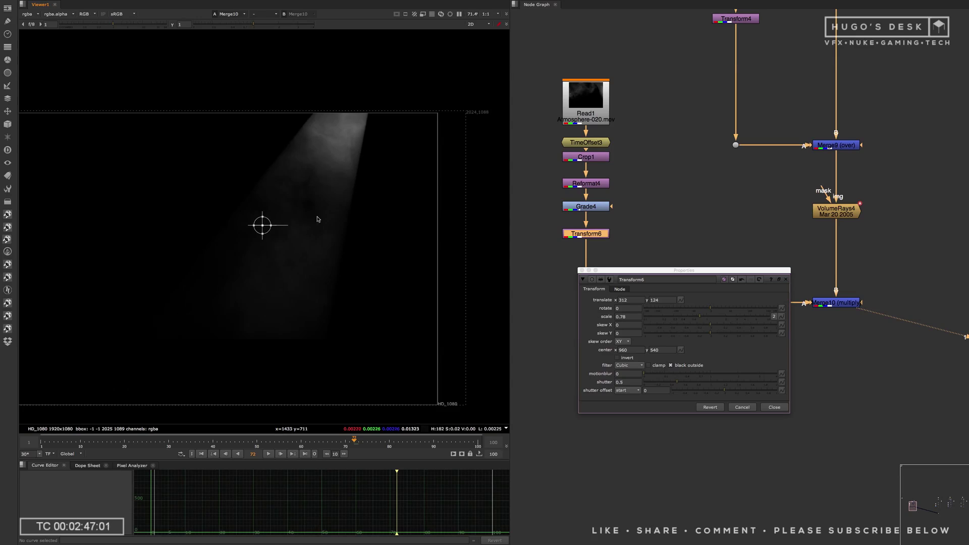
left_click(774, 407)
Raise the Grade4 gain to brighten the smoke in the beam and play back the result
double_click(585, 206)
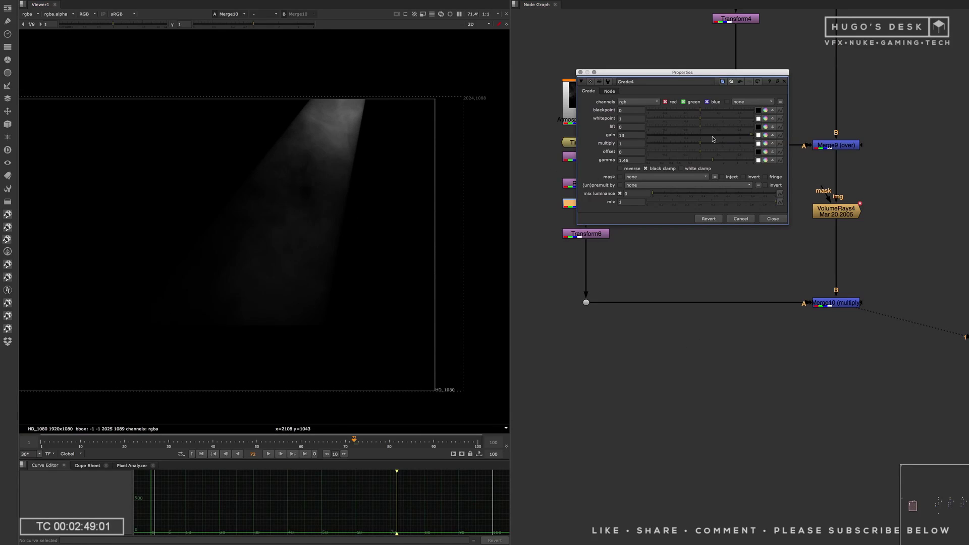
key("Up")
key("Up")
key("Down")
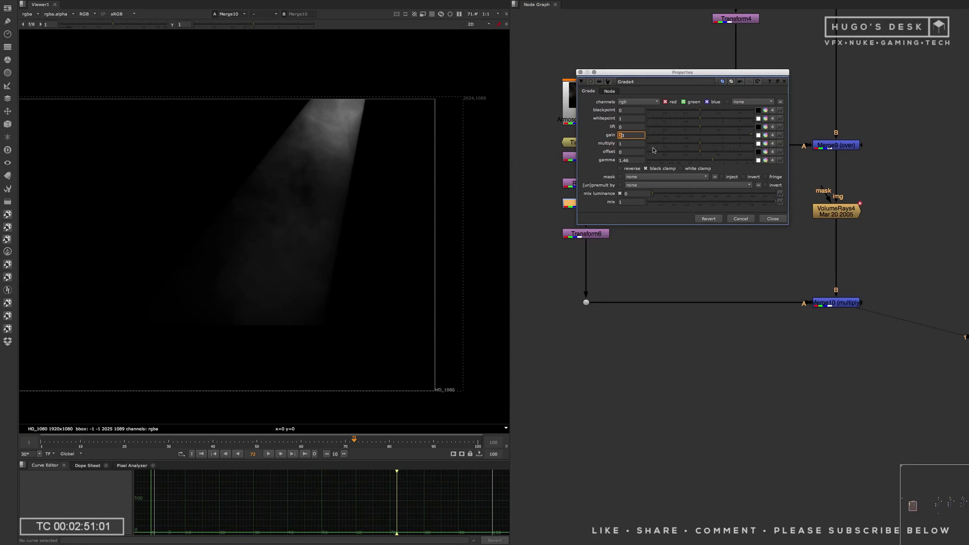
left_click(779, 220)
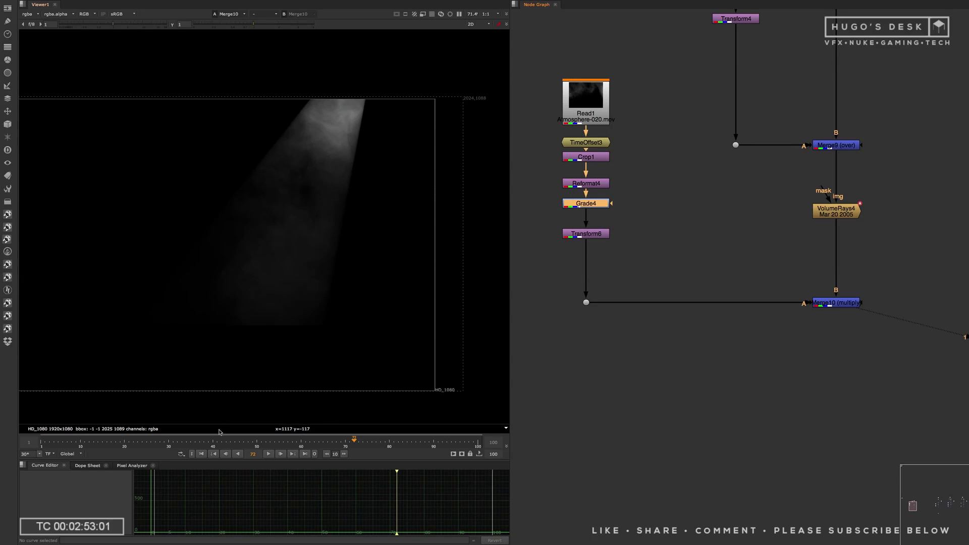
key("l")
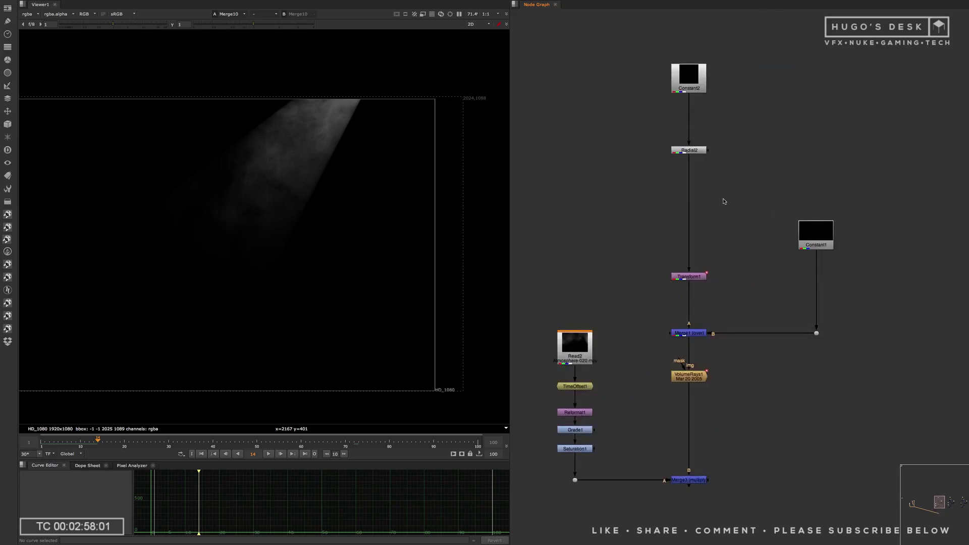
Examine the Constant2 and Radial2 outputs in the existing overhead light setup
scroll(699, 30, "up", 3)
left_click(681, 118)
key("1")
scroll(371, 177, "down", 3)
left_click(671, 249)
key("1")
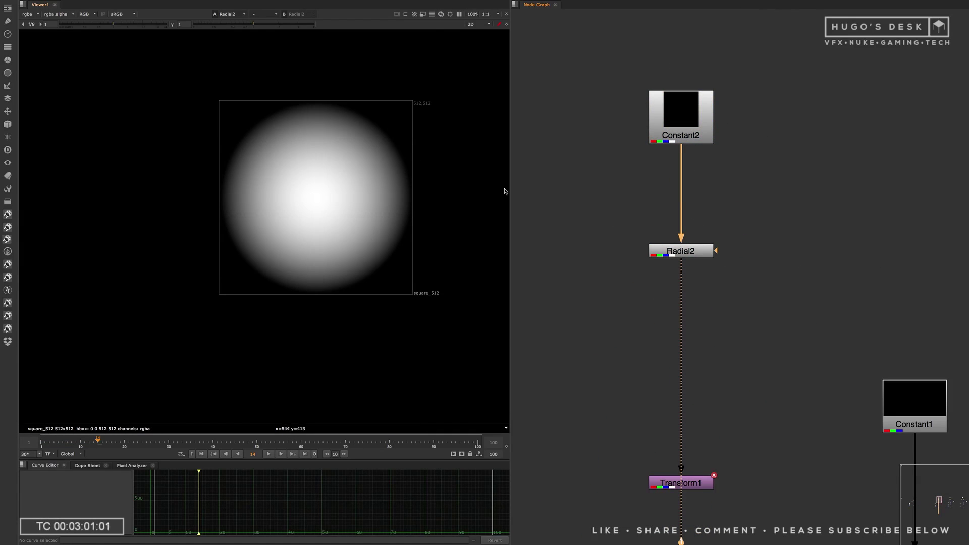
Examine Transform1 and Merge1 in the overhead light setup, including the animated translate of Transform1
middle_click_drag(699, 494, 703, 307)
left_click(699, 299)
key("1")
middle_click_drag(712, 409, 681, 340)
left_click(671, 331)
key("1")
scroll(368, 168, "up", 2)
middle_click_drag(367, 168, 345, 209)
middle_click_drag(725, 111, 748, 177)
double_click(676, 294)
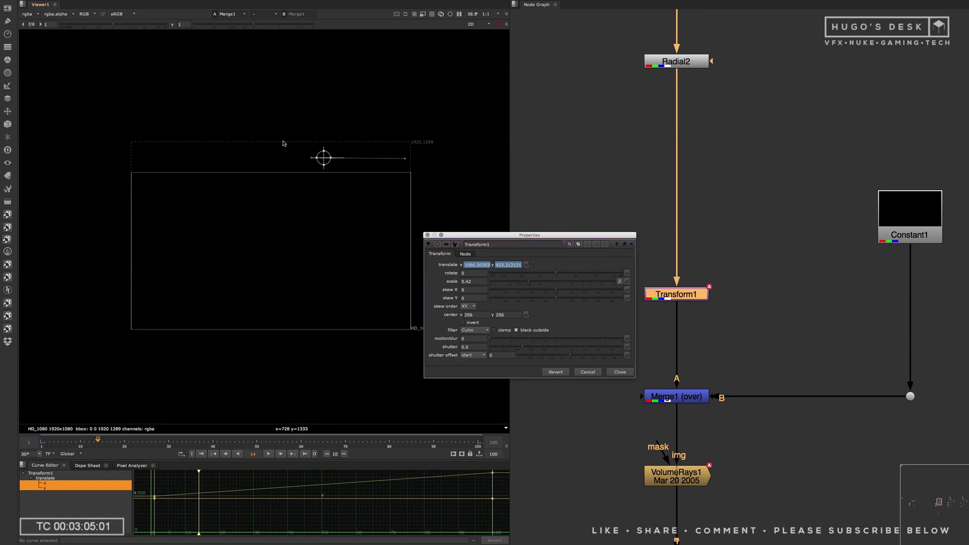
left_click(619, 372)
Play back the VolumeRays1 output and examine its flickering settings and animated Volumetrics Center
middle_click_drag(739, 357, 762, 212)
left_click(698, 330)
key("1")
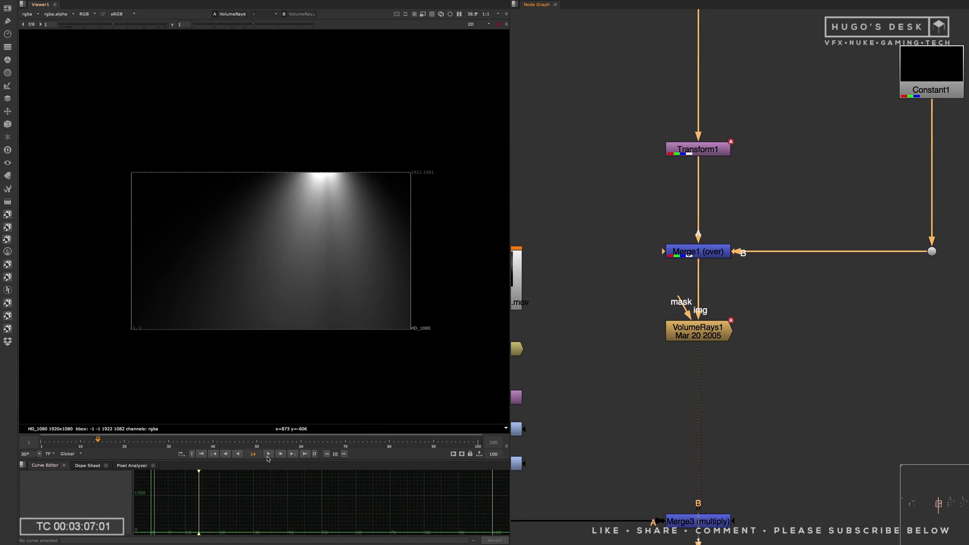
left_click(268, 454)
double_click(698, 331)
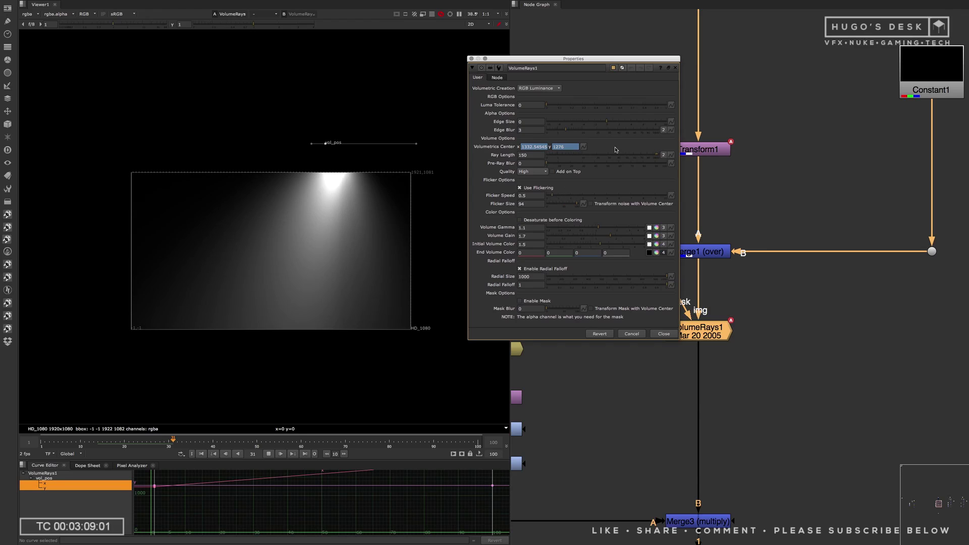
left_click_drag(573, 59, 864, 193)
scroll(460, 208, "up", 2)
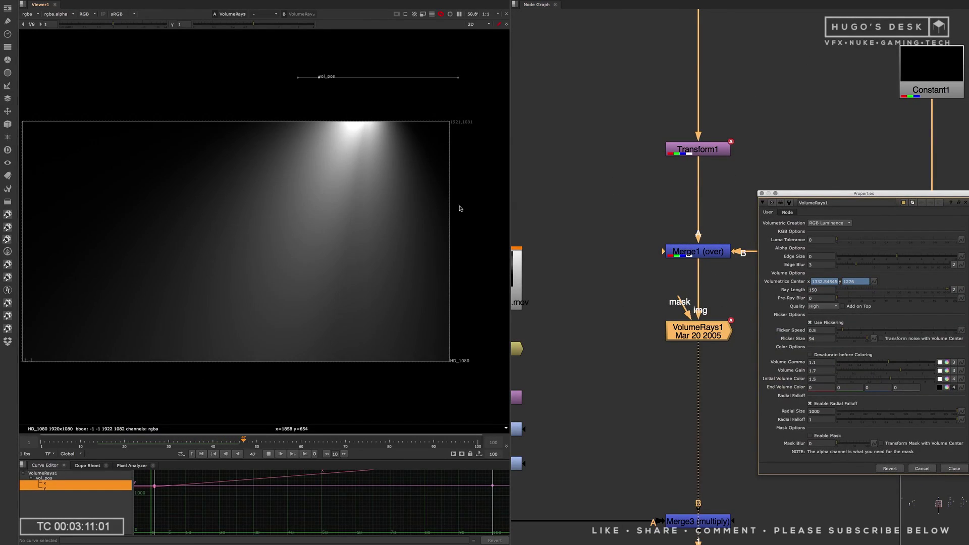
middle_click_drag(488, 197, 501, 187)
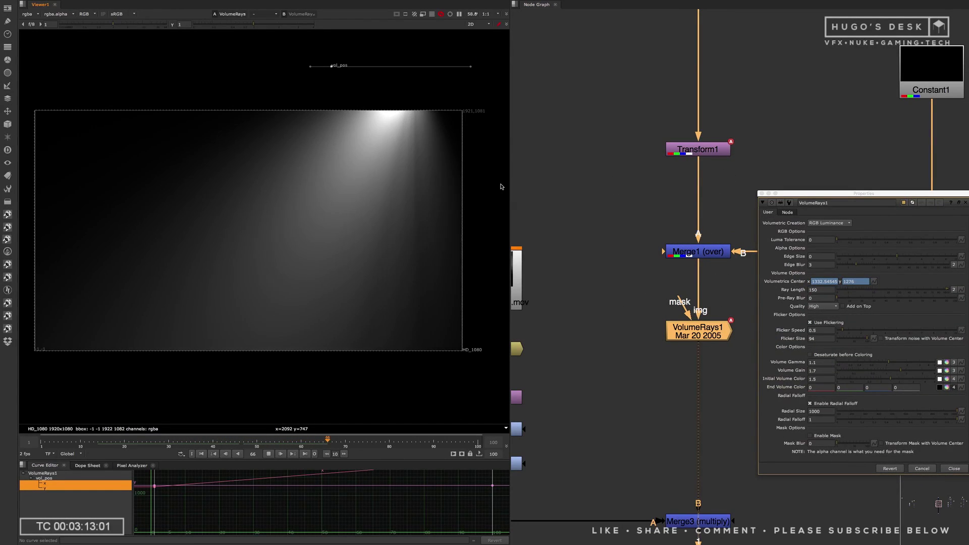
left_click(605, 198)
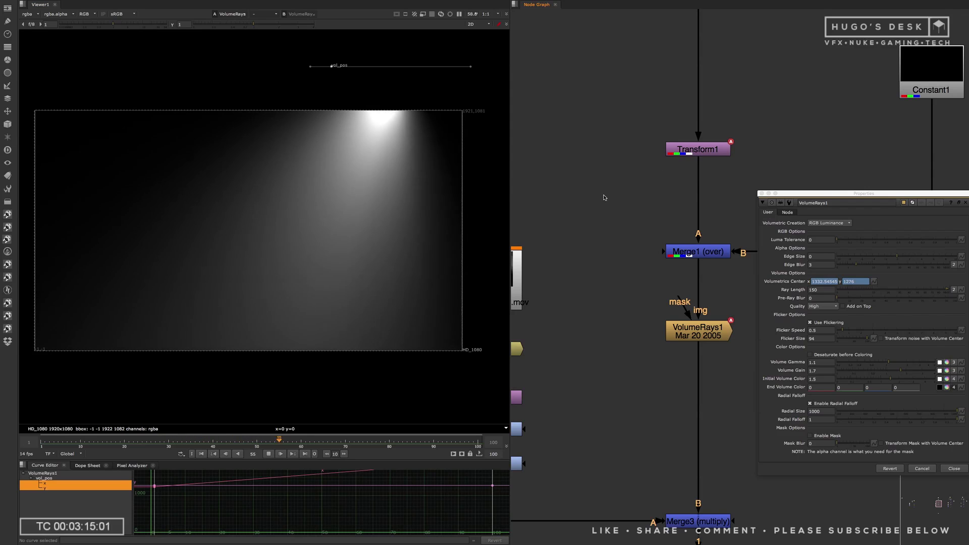
left_click(762, 193)
View the Merge3 multiply result and its Atmosphere-020.mov branch in playback
middle_click_drag(751, 245, 864, 186)
left_click(611, 229)
key("1")
left_click(610, 290)
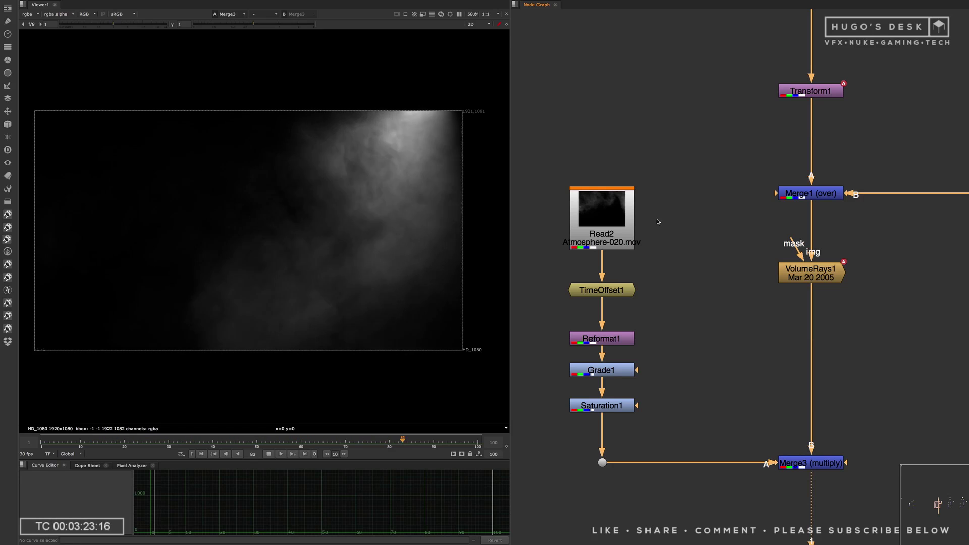
Examine the next light setup from Constant3 through Radial1, Noise2 and Clamp2
scroll(706, 196, "down", 5)
middle_click_drag(698, 196, 545, 217)
scroll(710, 101, "up", 4)
left_click(693, 103)
key("1")
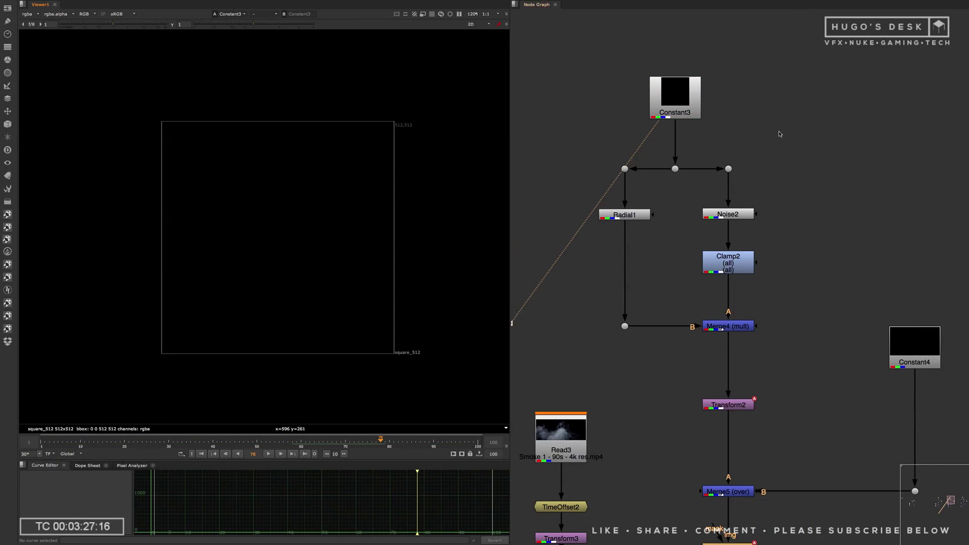
left_click(625, 215, "ctrl+shift")
key("1")
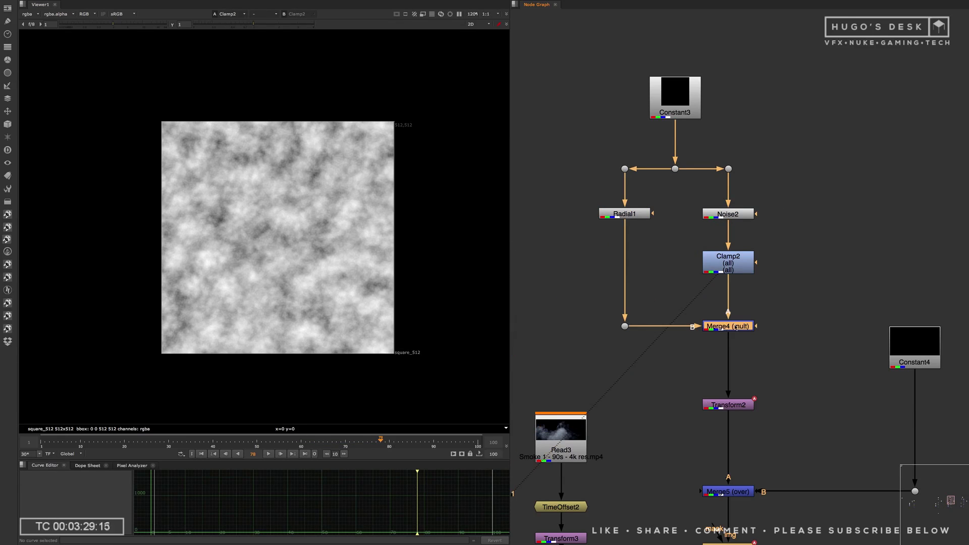
Examine the noise-based beam at VolumeRays2, its Smoke 1 footage branch and the combined Merge6 multiply
key("1")
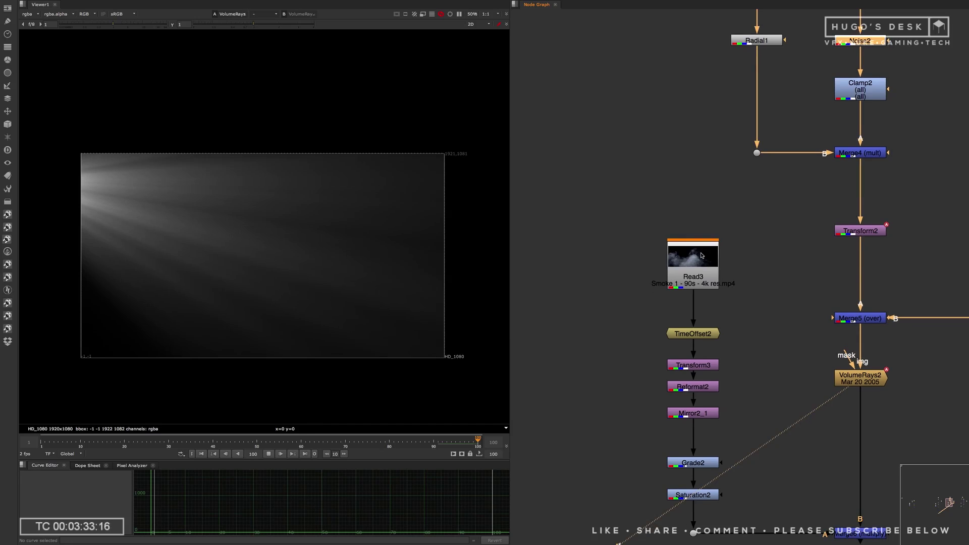
middle_click_drag(719, 275, 652, 101)
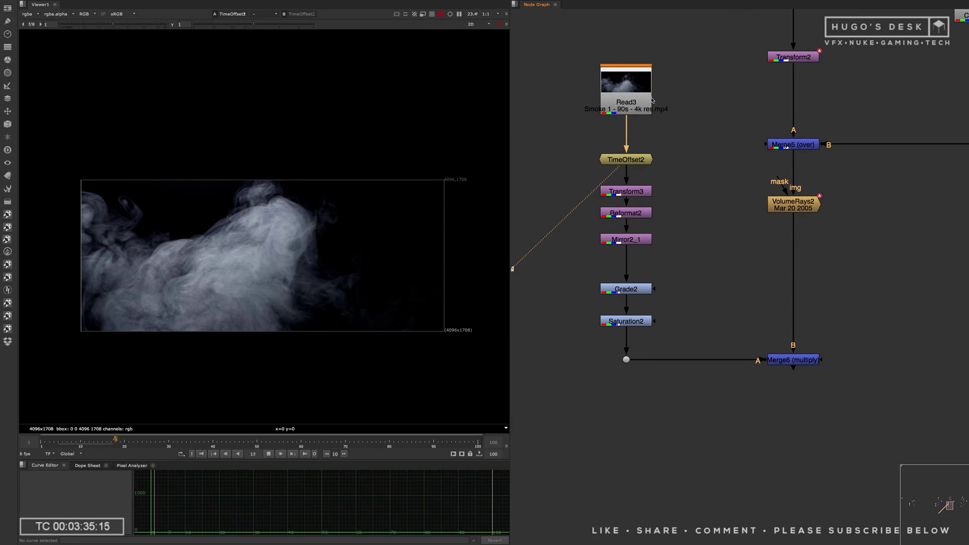
key("1")
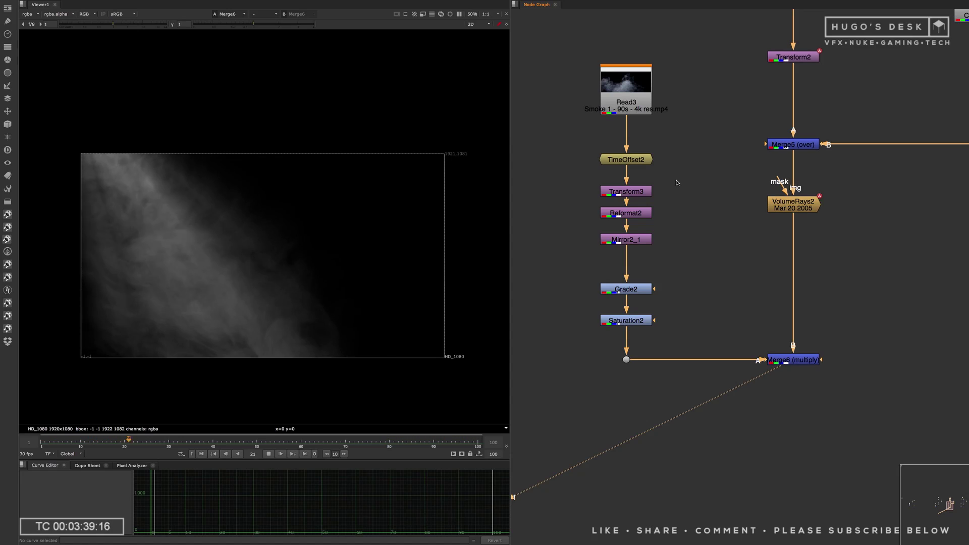
View the source of the third light setup at Constant6 and its Radial3 falloff
scroll(677, 183, "down", 6)
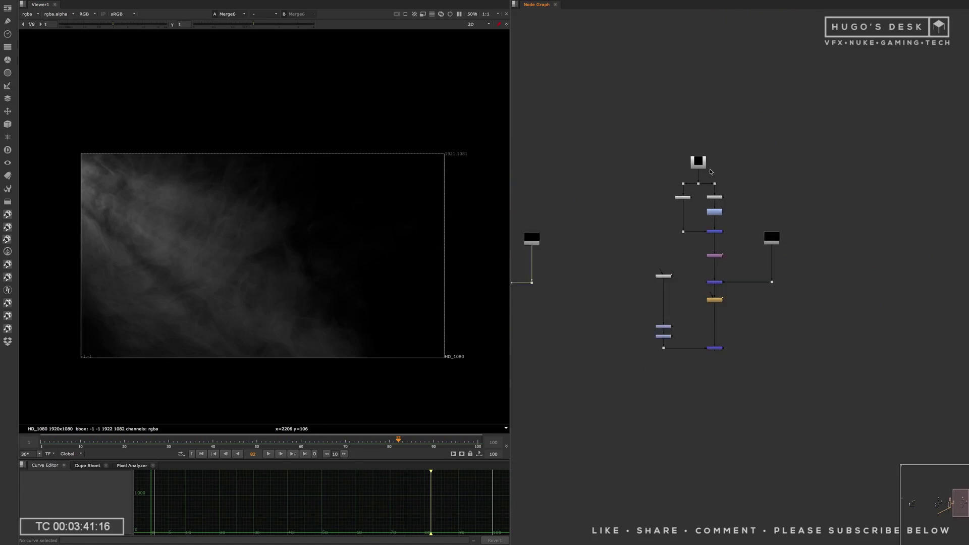
scroll(710, 171, "up", 5)
key("1")
left_click(640, 251)
key("1")
middle_click_drag(761, 221, 790, 153)
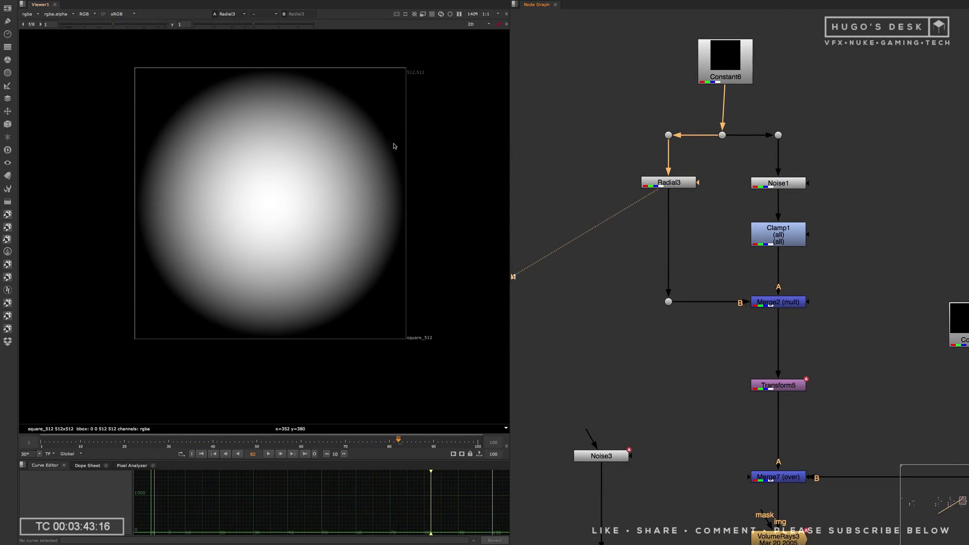
Examine the Noise1 and Clamp1 branch and its Merge2 multiplication with the radial
left_click(778, 184)
key("1")
left_click(778, 234)
key("1")
left_click(778, 301)
middle_click_drag(831, 296, 828, 143)
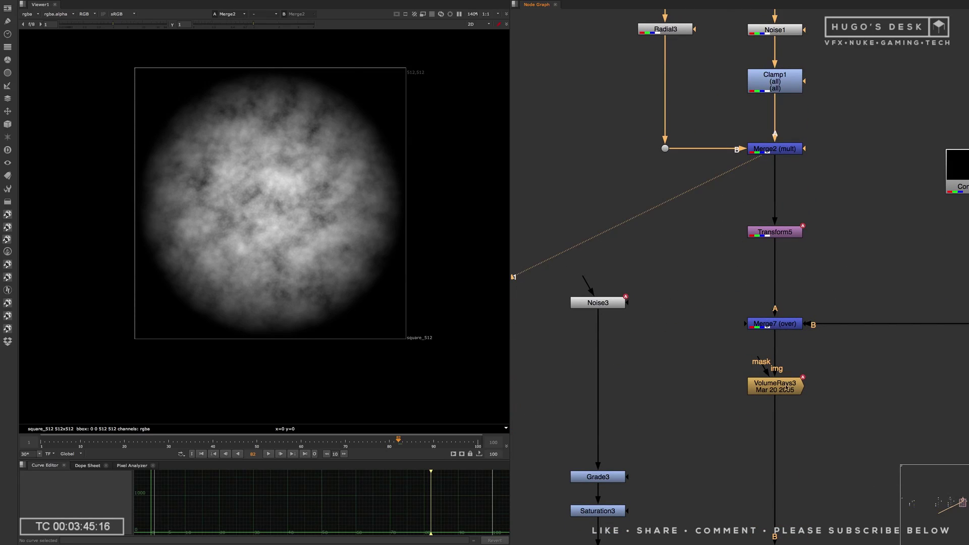
View the Merge7 composite over the background constant and the VolumeRays3 beam it feeds
left_click(775, 324)
key("1")
key("1")
Examine the animated Noise3 atmosphere fitted in the viewer, its Saturation3 output and the combined Merge8 multiply
middle_click_drag(612, 327, 669, 225)
scroll(668, 225, "down", 3)
left_click(658, 207)
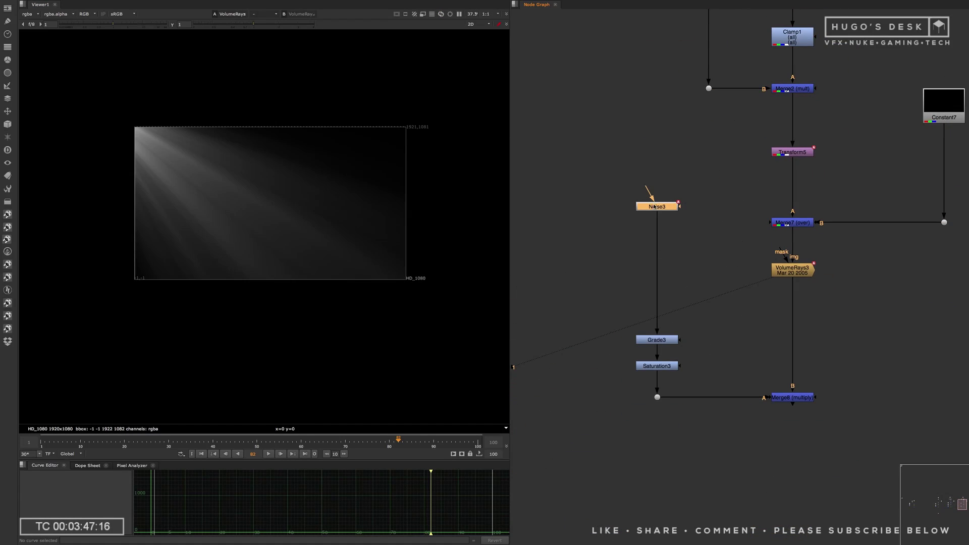
key("1")
key("f")
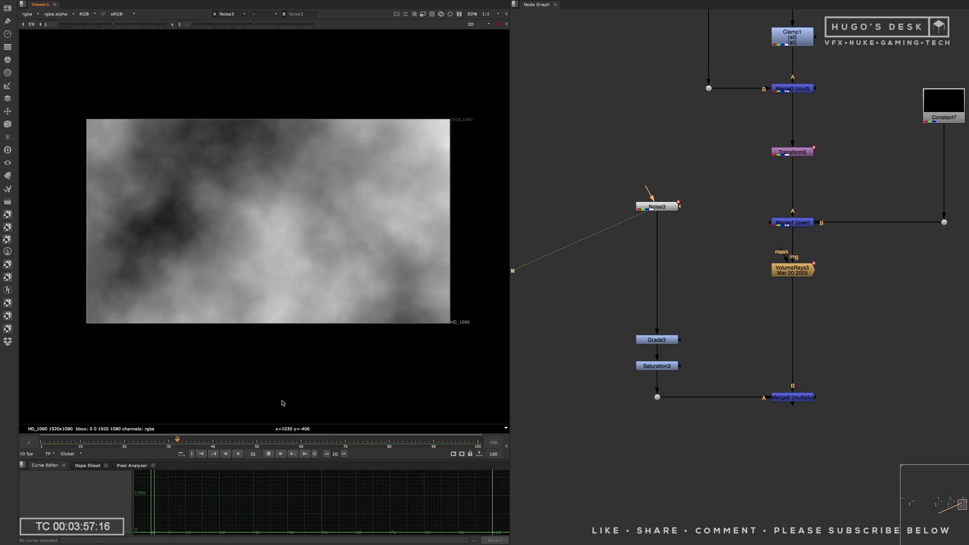
left_click(657, 367)
key("1")
left_click(792, 397)
key("1")
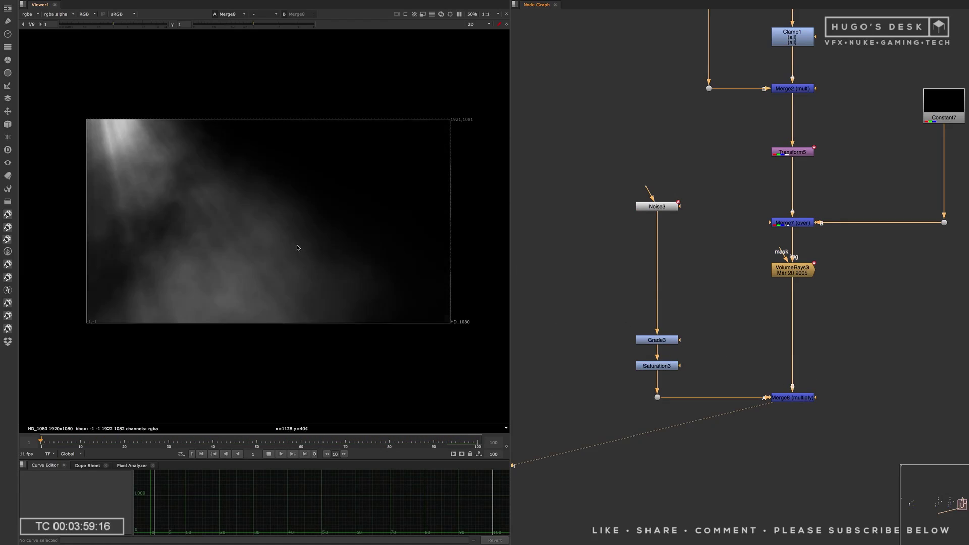